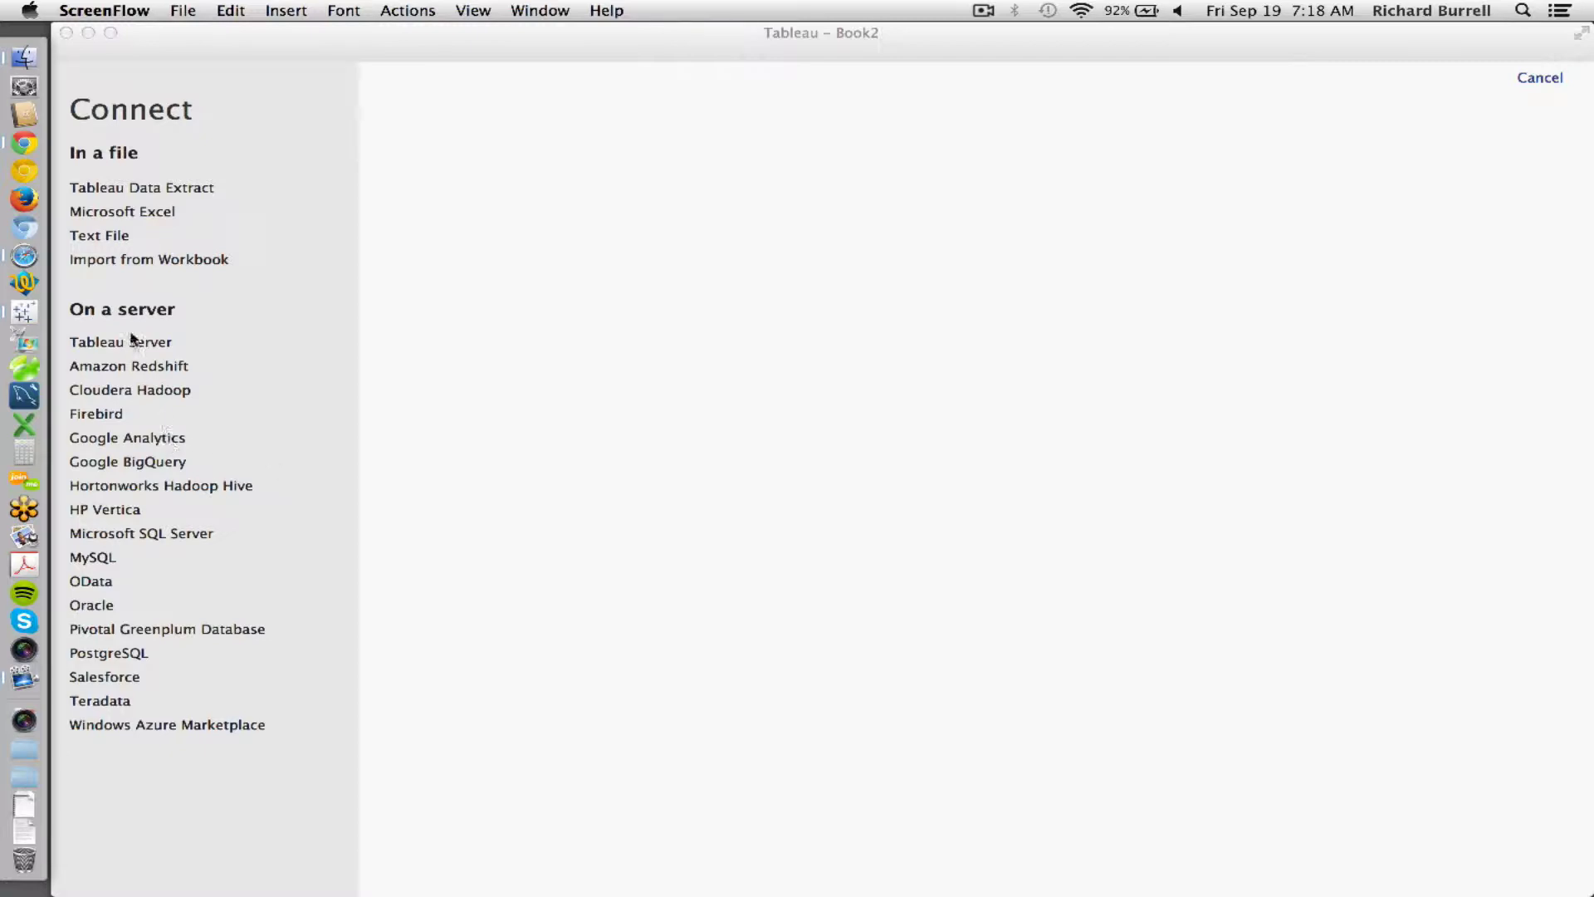
- Start a Google Analytics connection, sign in with the Google account's e-mail and password, and accept access
left_click(219, 414)
left_click(214, 415)
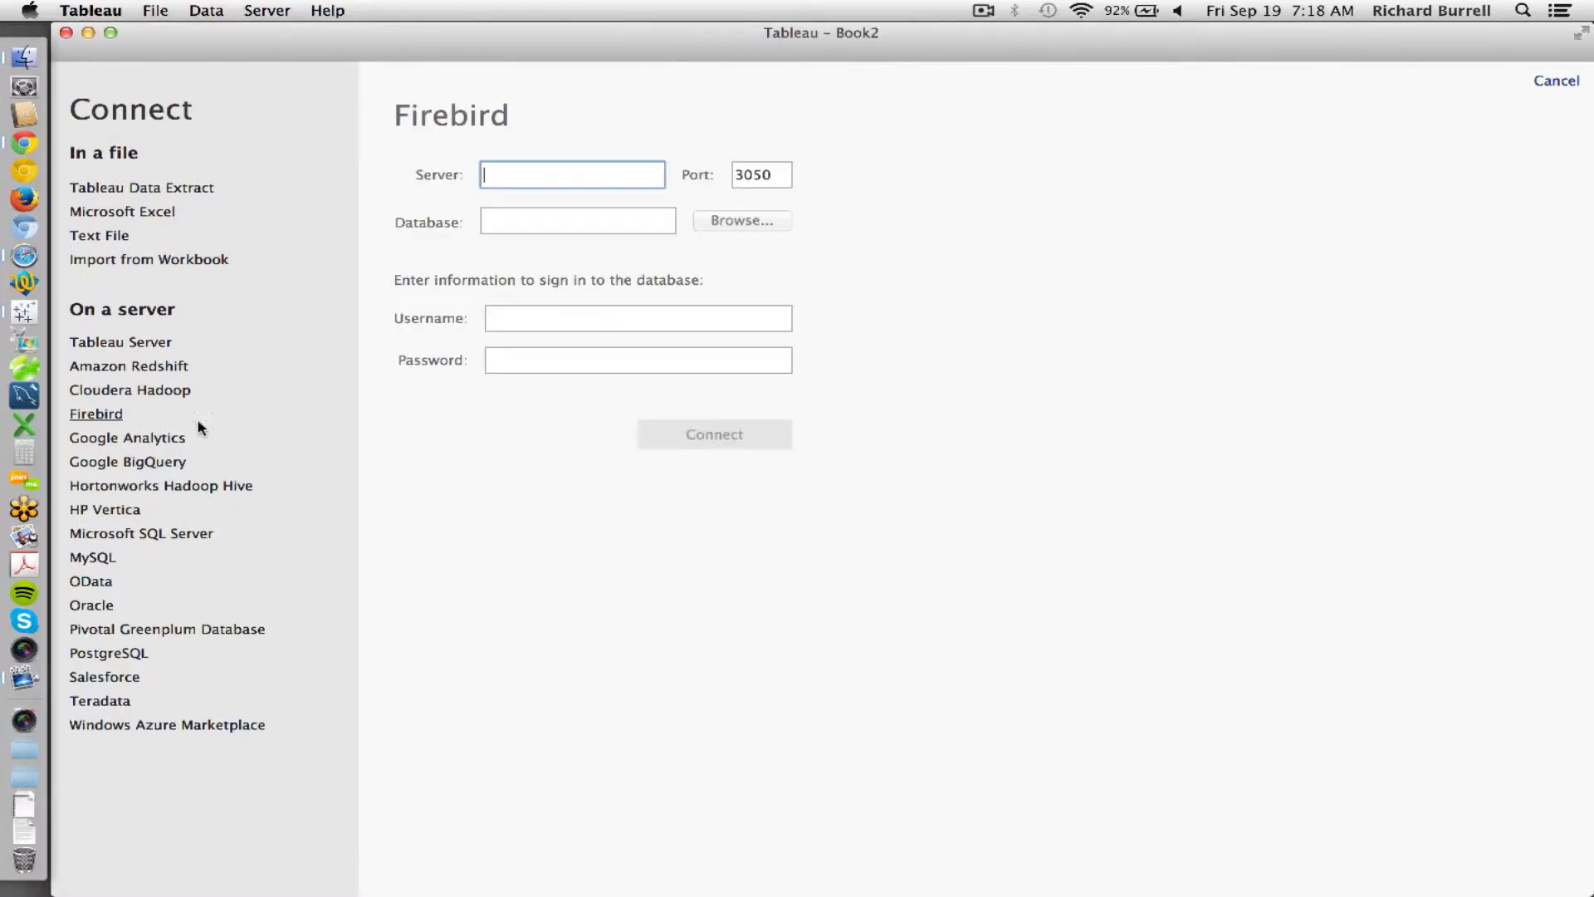
left_click(182, 439)
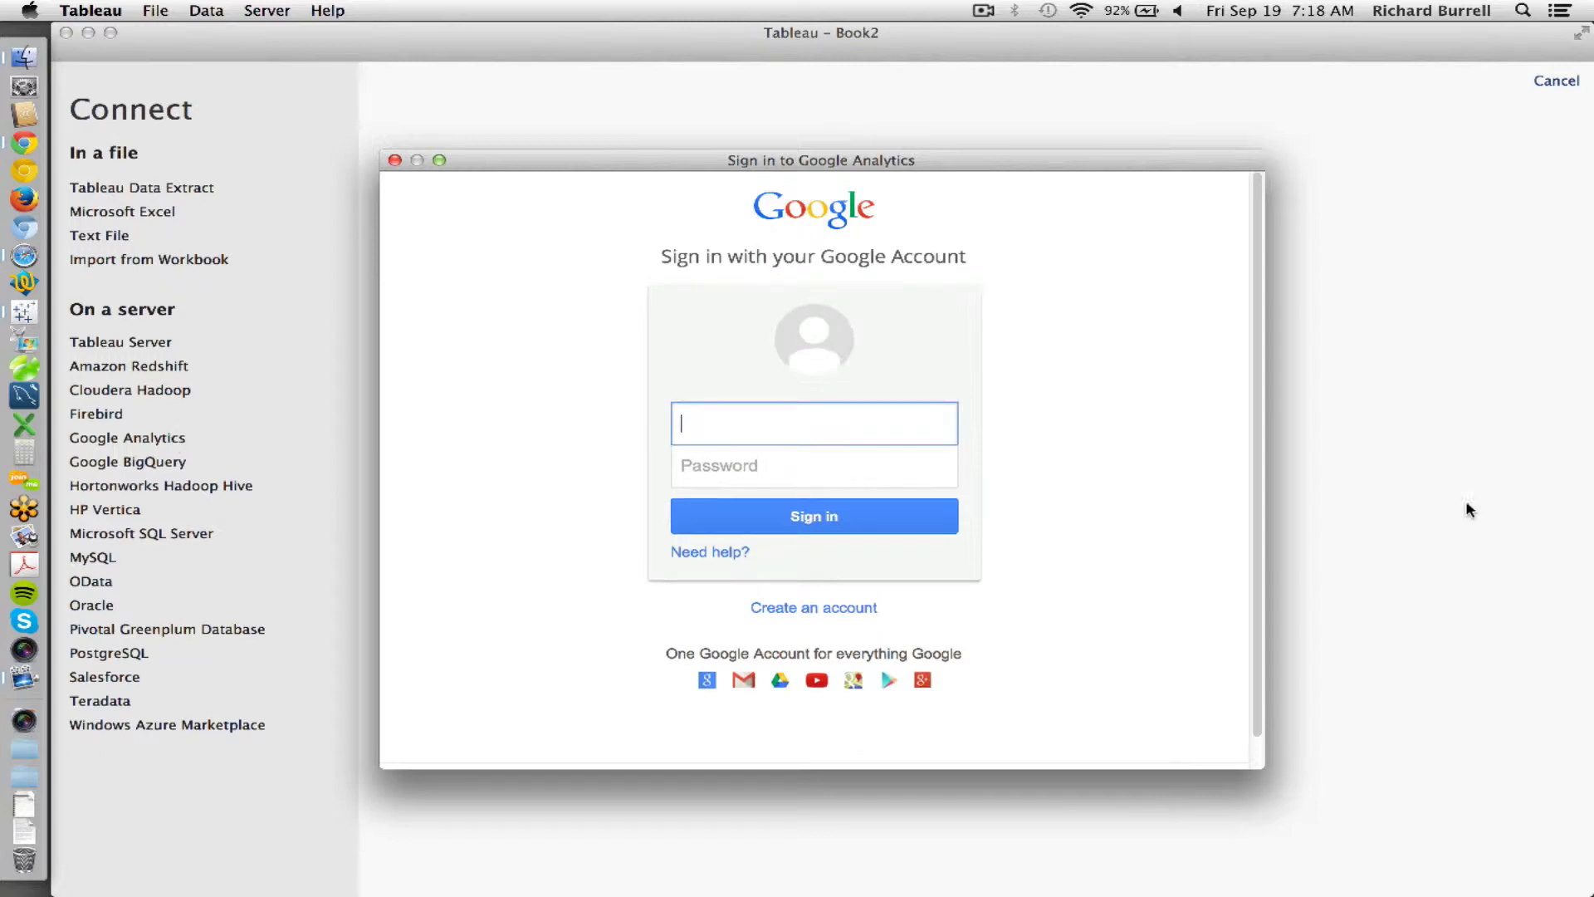
key("Tab")
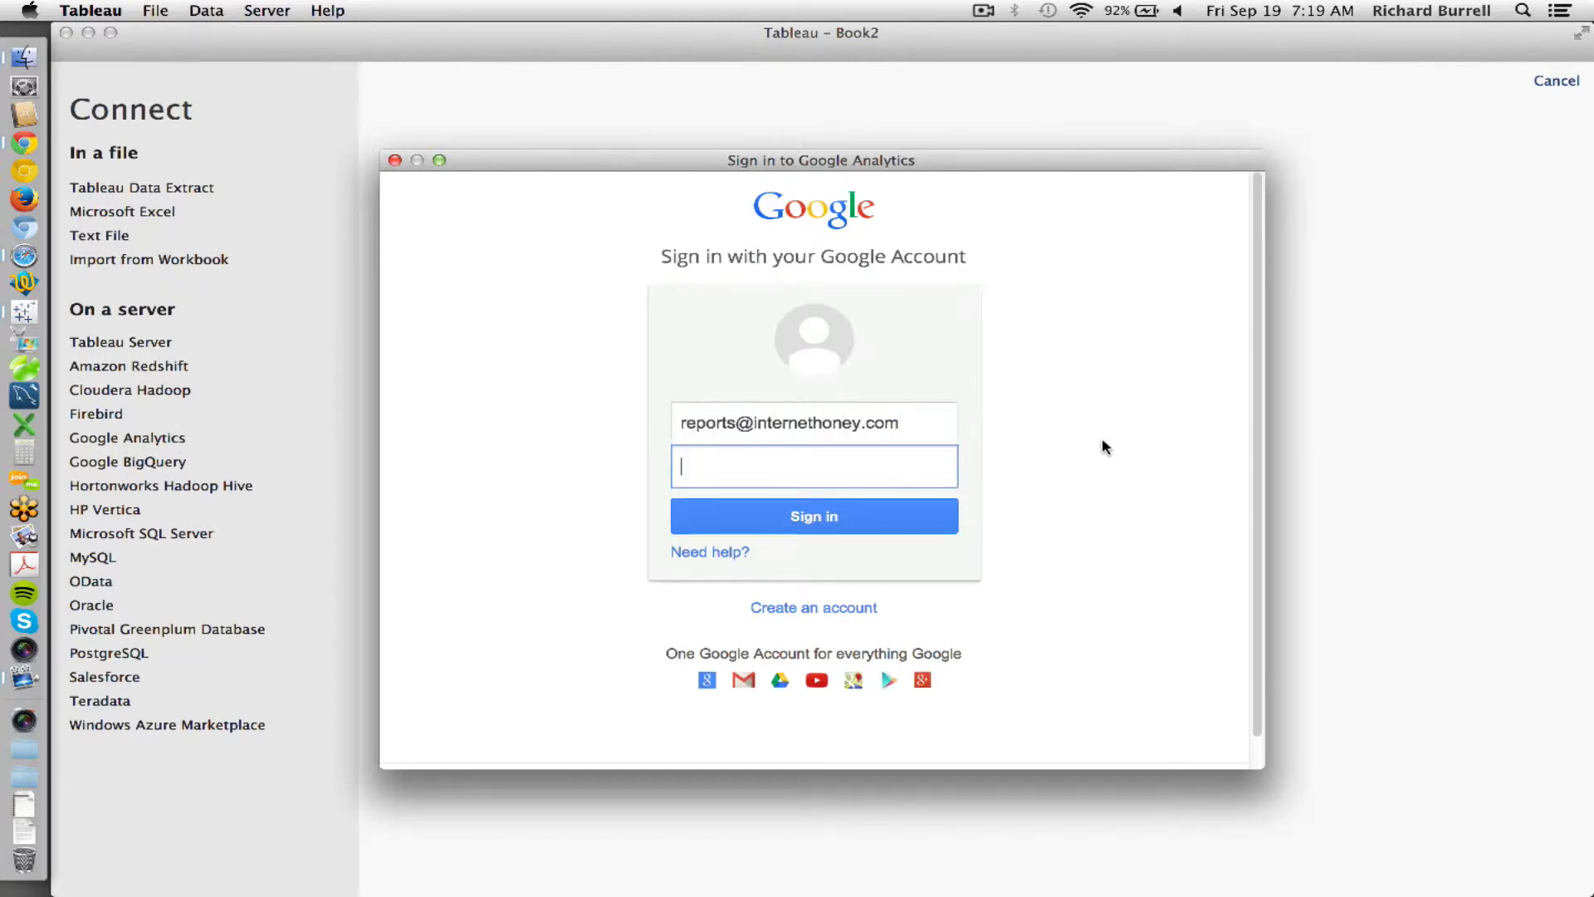
type("*********")
left_click(930, 512)
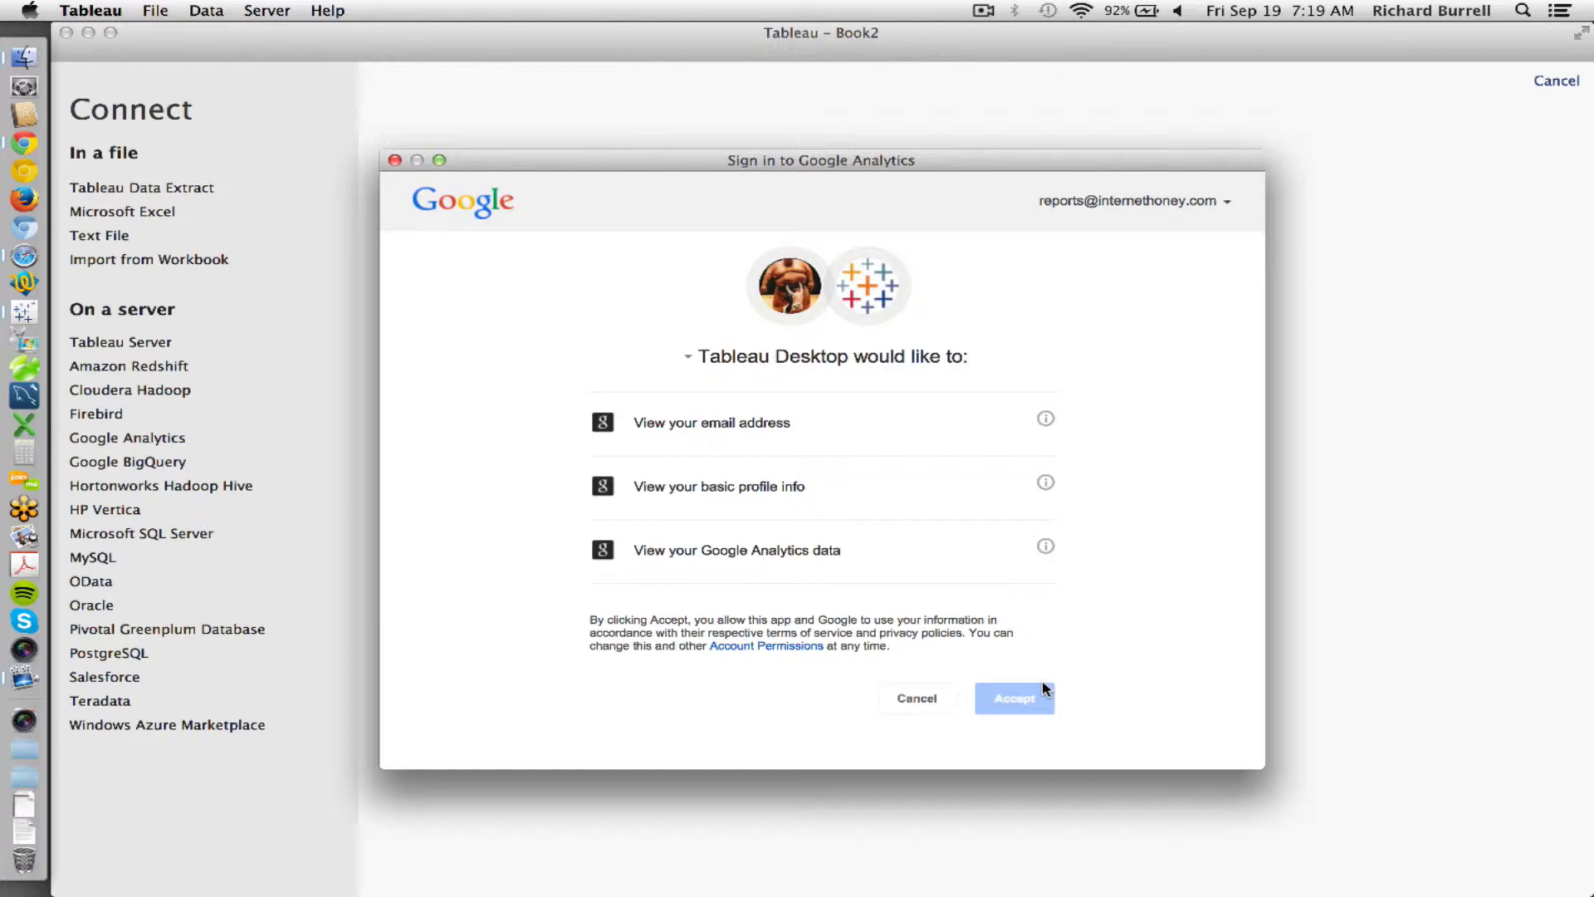
left_click(1037, 702)
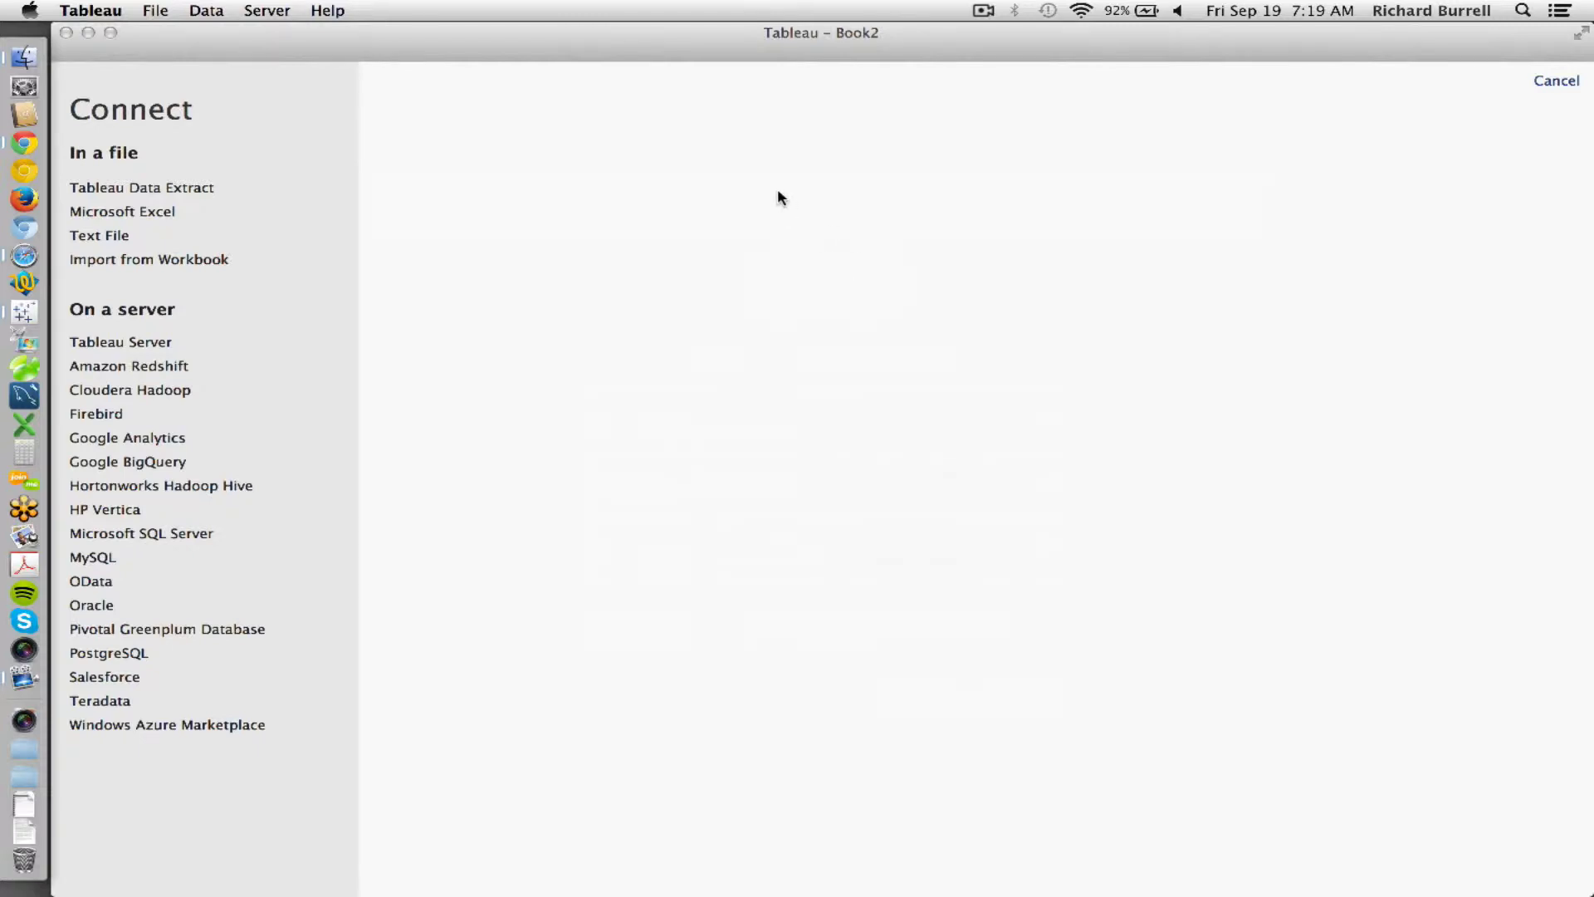
left_click(725, 169)
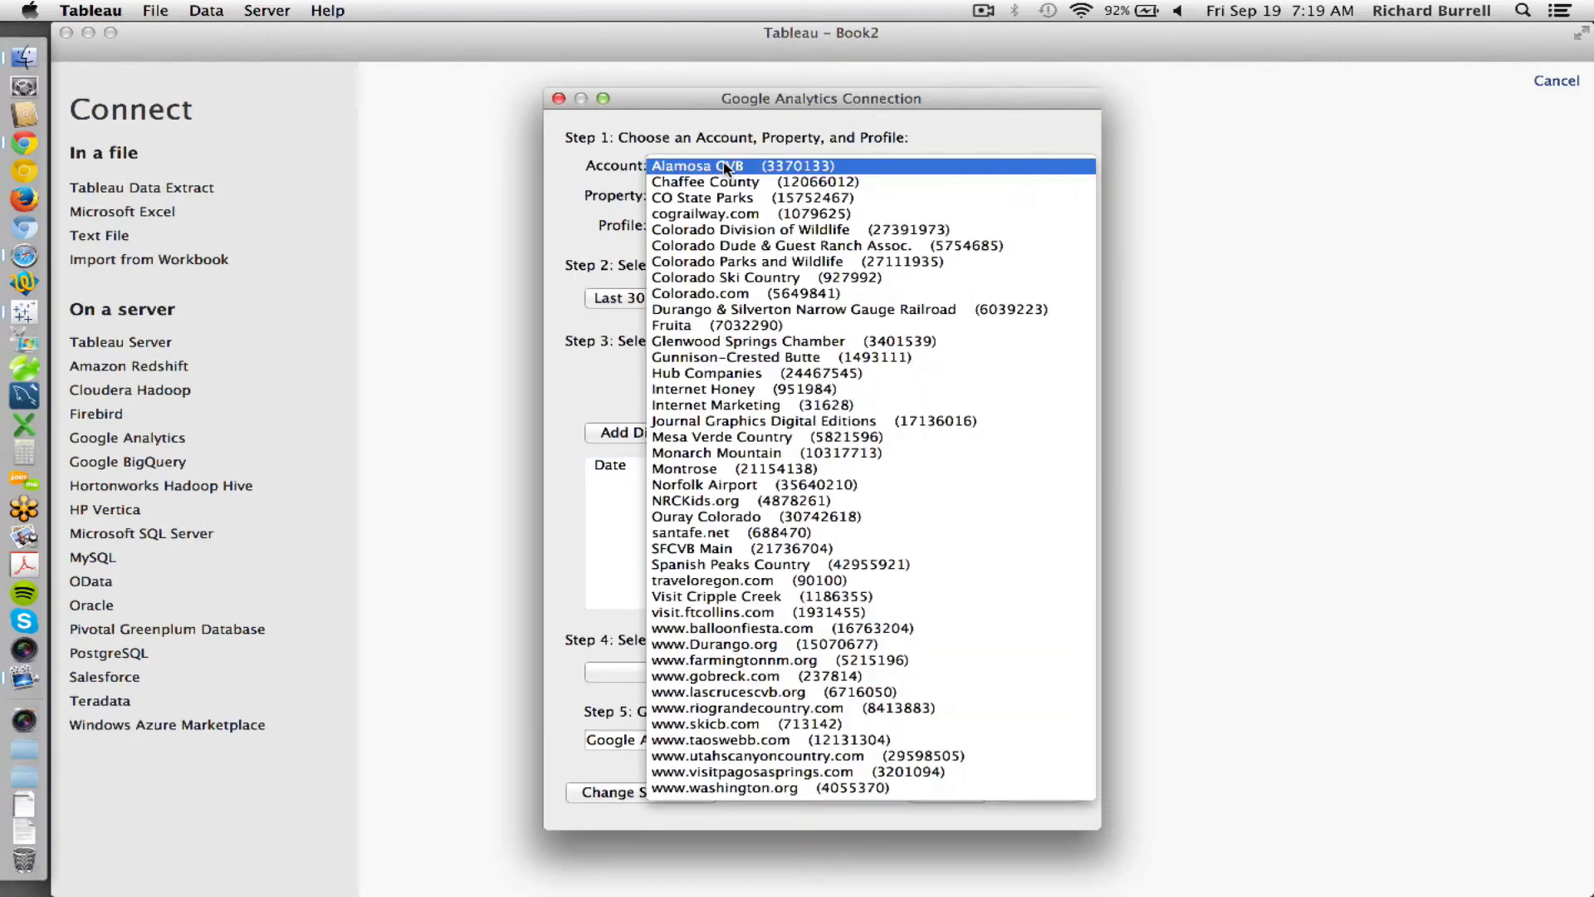
left_click(728, 198)
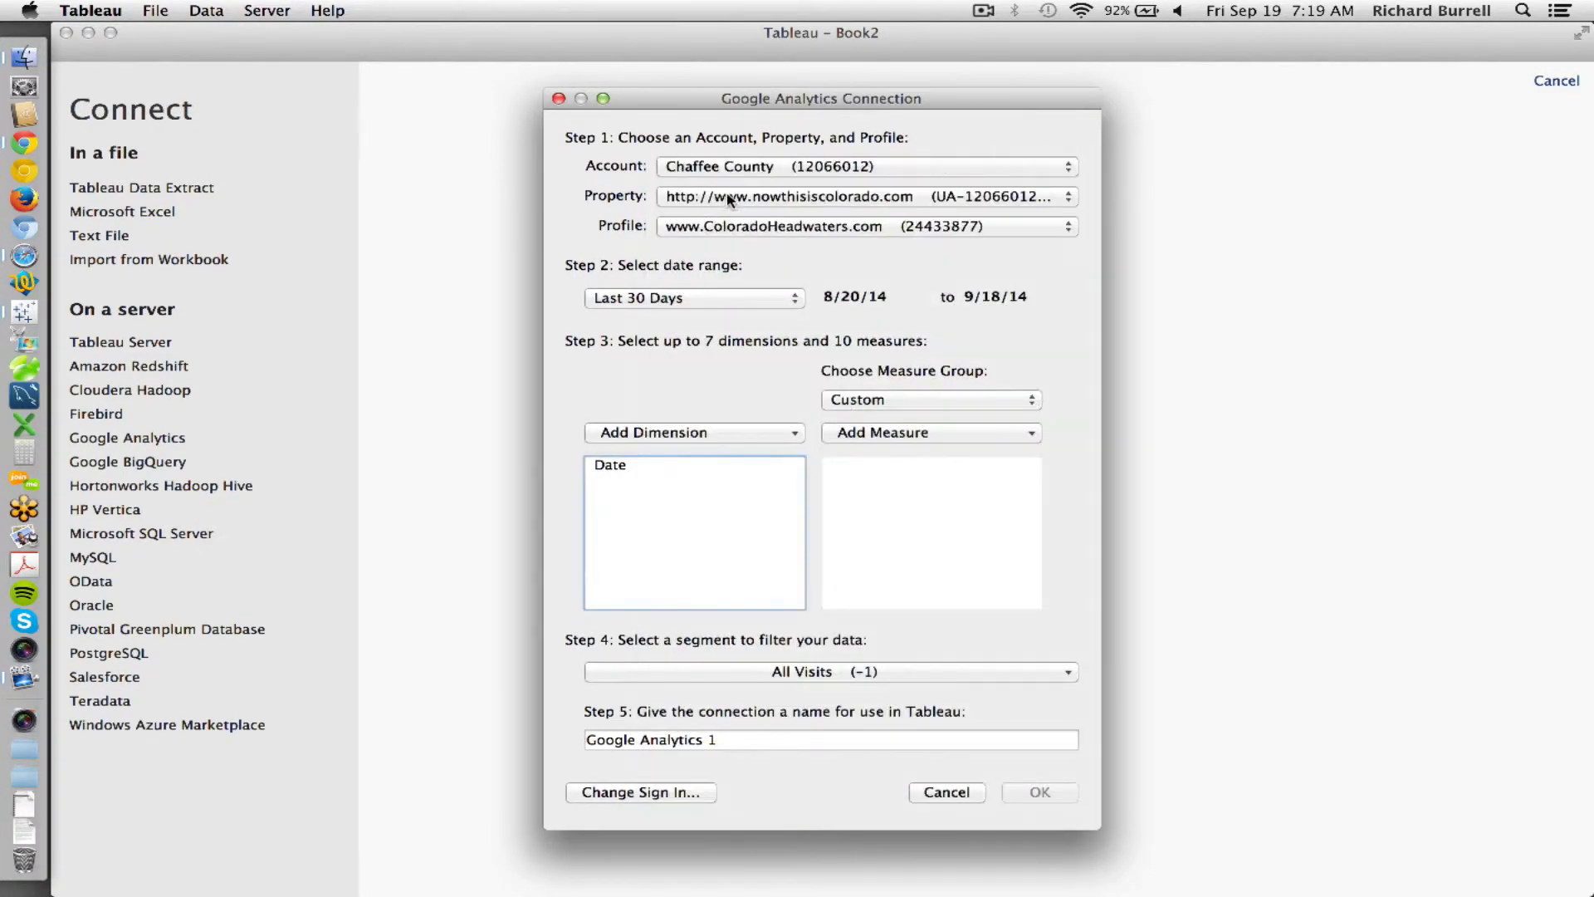
left_click(731, 199)
left_click(739, 228)
left_click(739, 229)
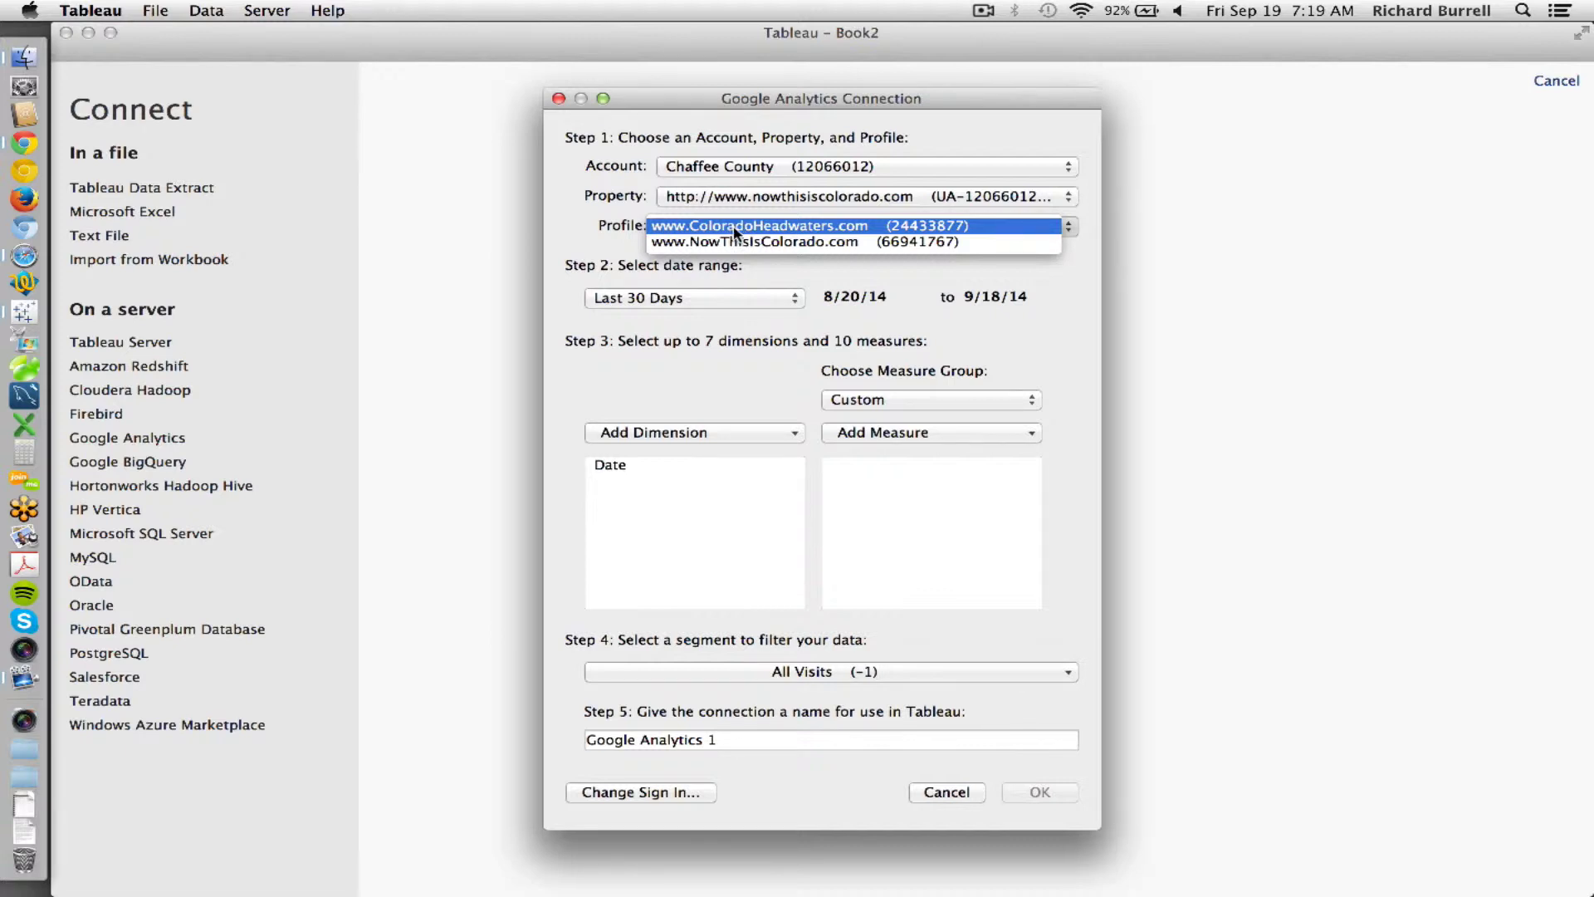
left_click(735, 228)
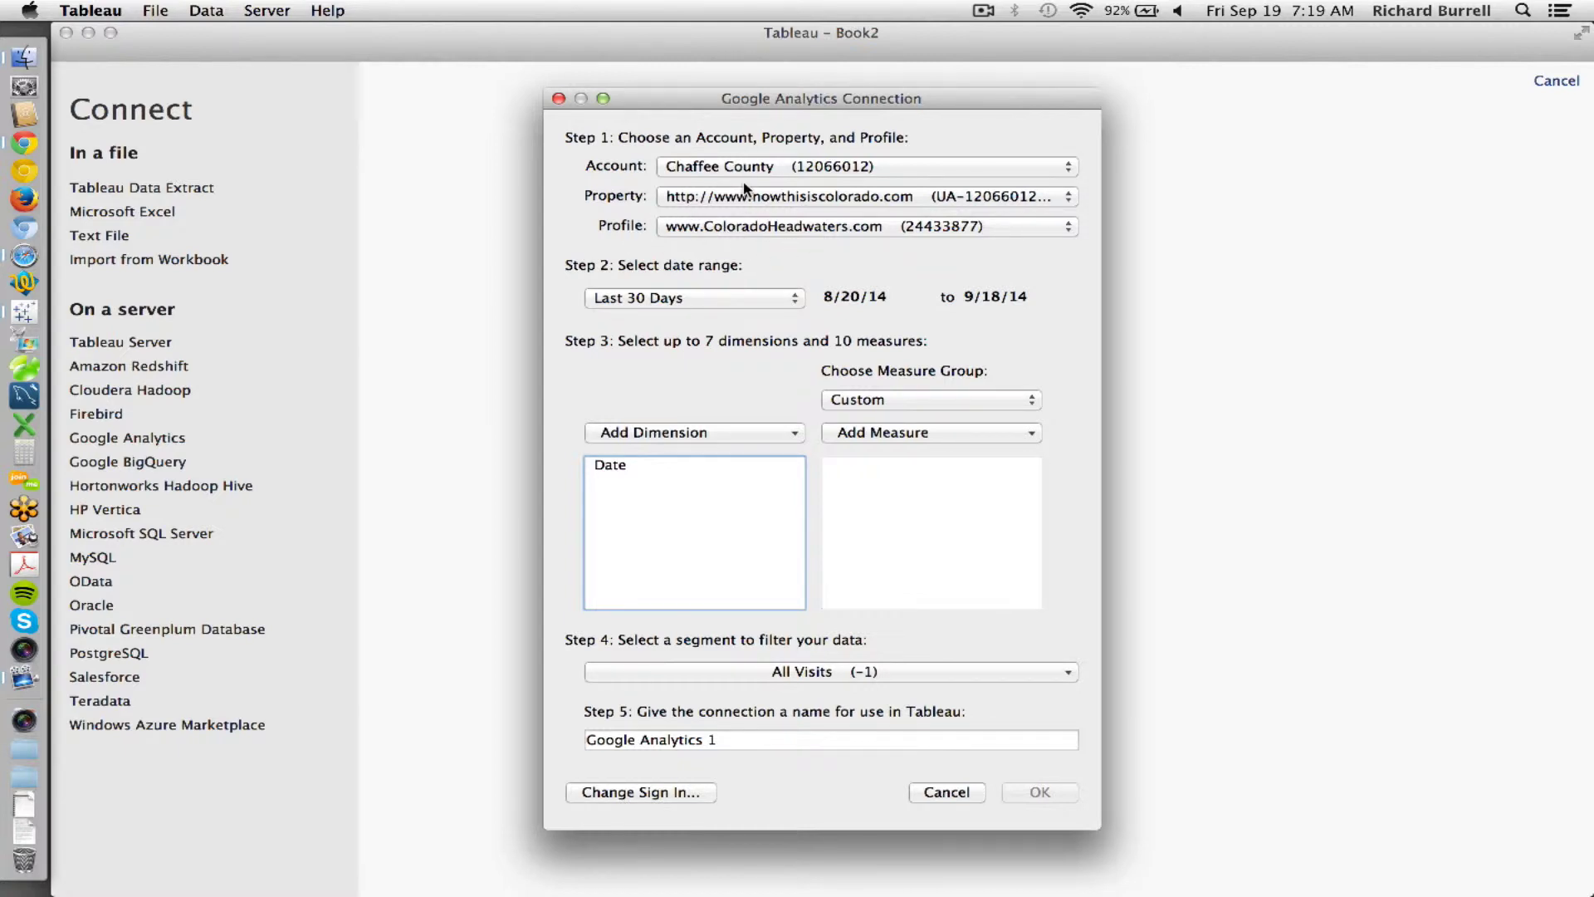
left_click(736, 299)
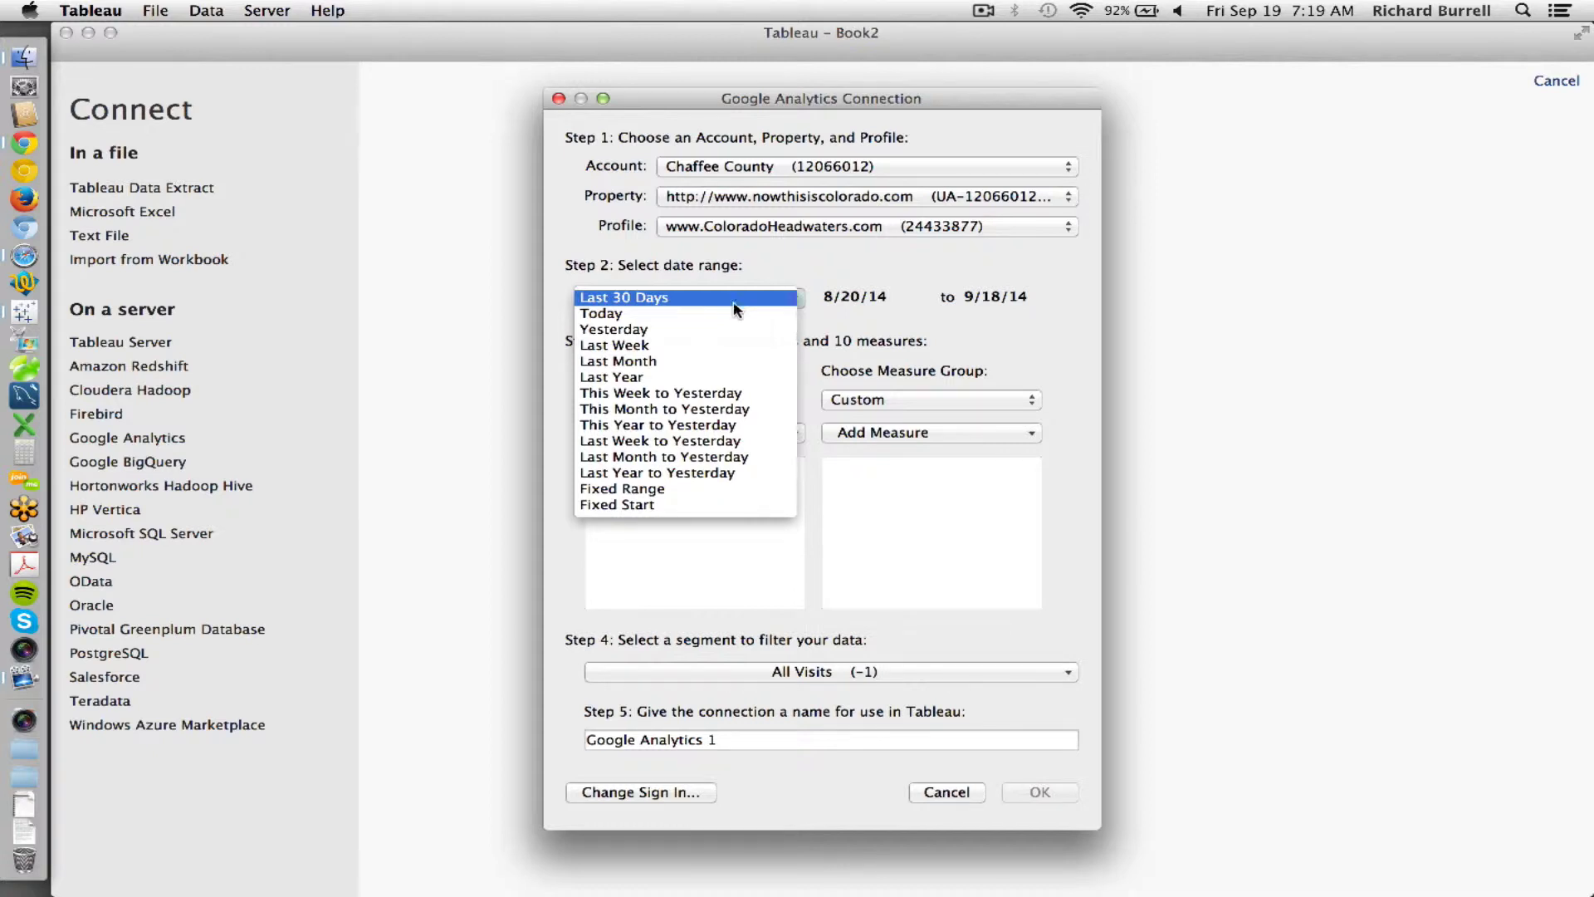
- Switch the date range from the last 30 days to Fixed Start
left_click(721, 504)
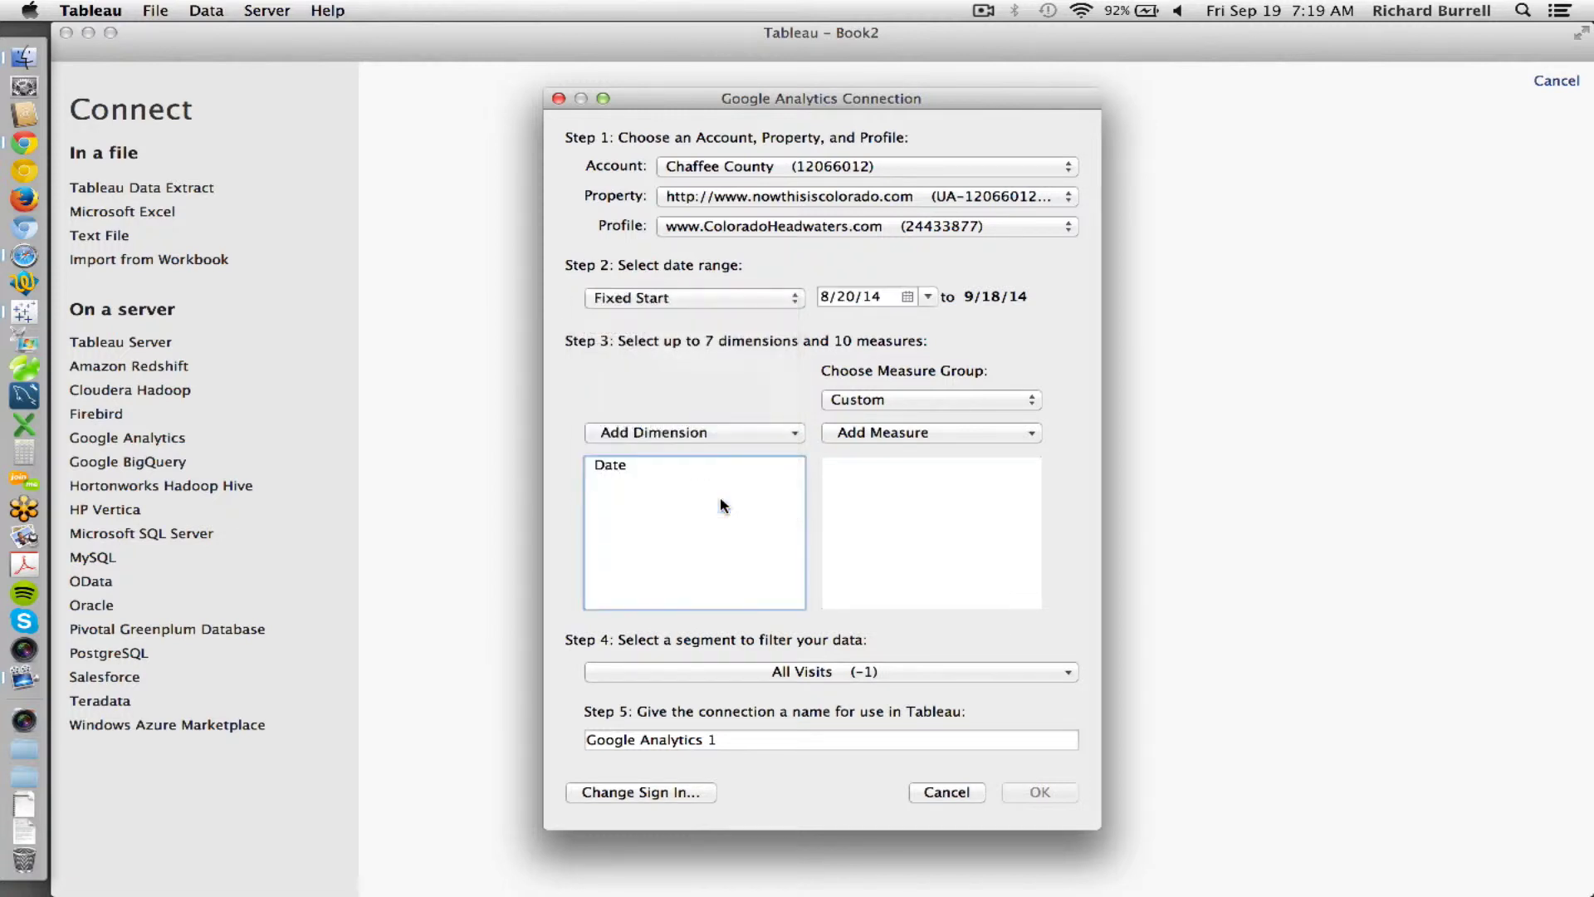
- Change the Fixed Start start date to 1/11/13, keeping the 9/18/14 end date
left_click(882, 303)
left_click_drag(881, 299, 820, 297)
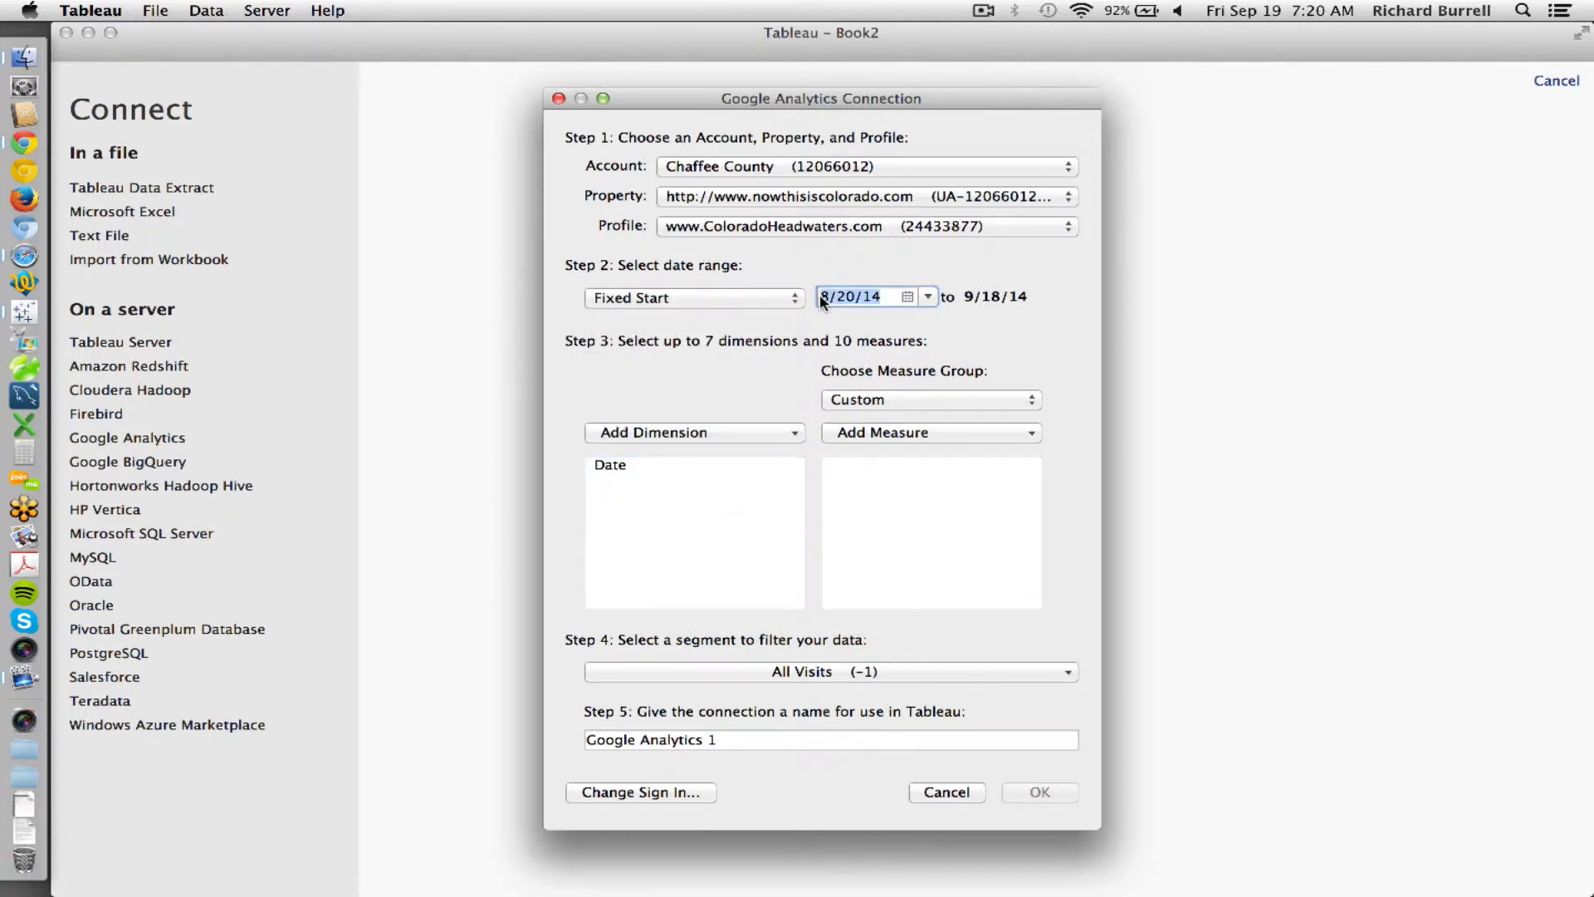
type("8/11/13")
double_click(830, 299)
type("1")
left_click(710, 307)
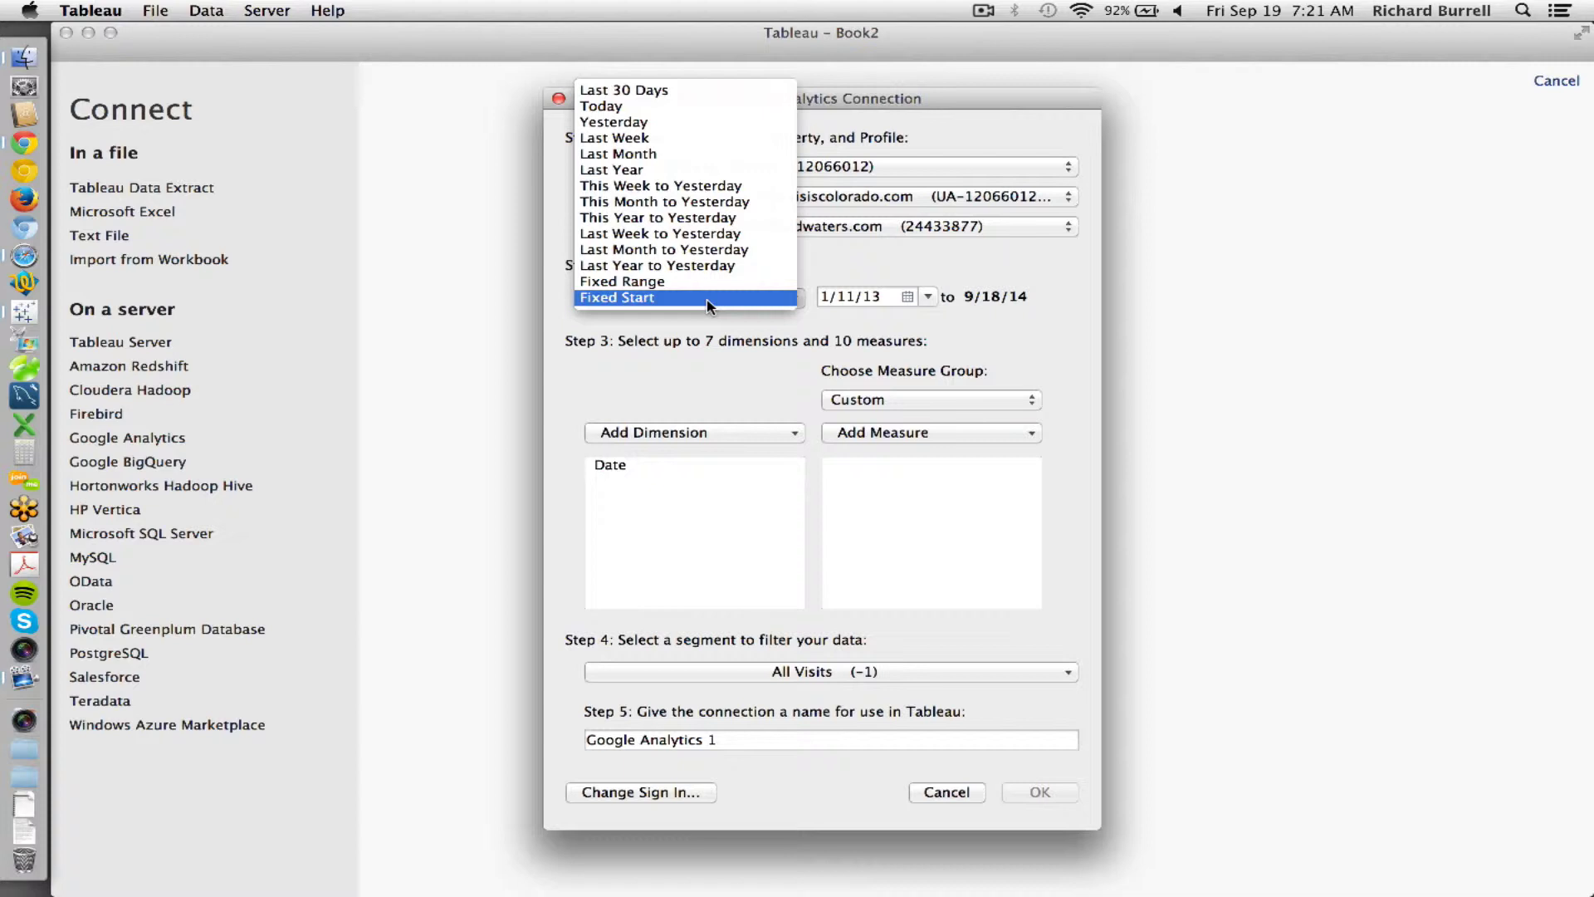
- Keep Fixed Start and browse the Advertising dimensions in the Add Dimension list
left_click(711, 350)
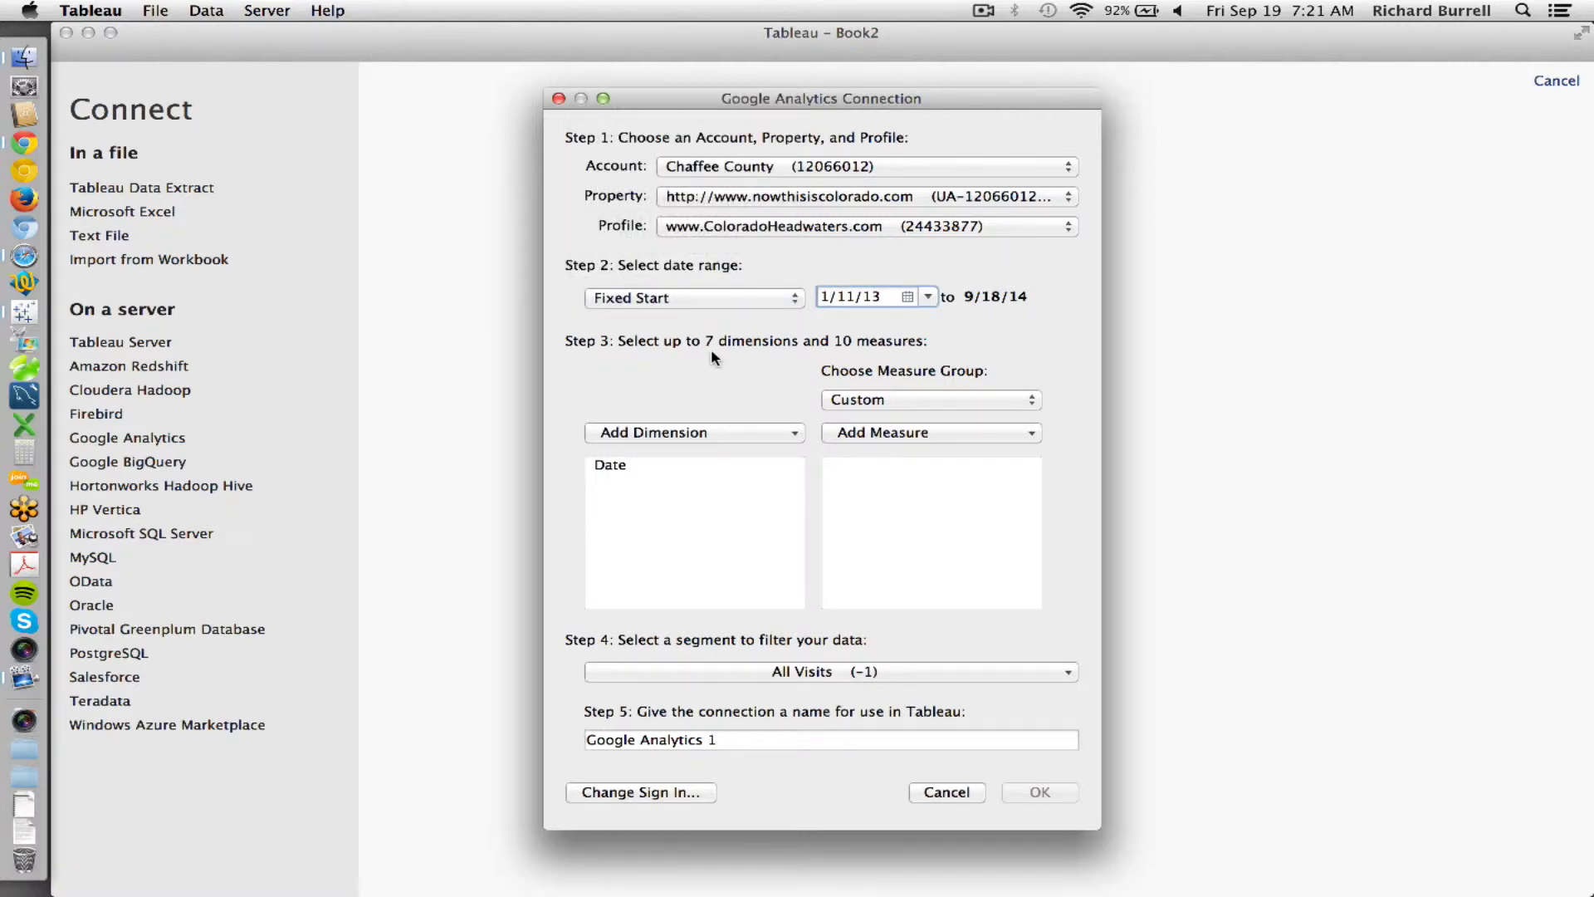
left_click(706, 430)
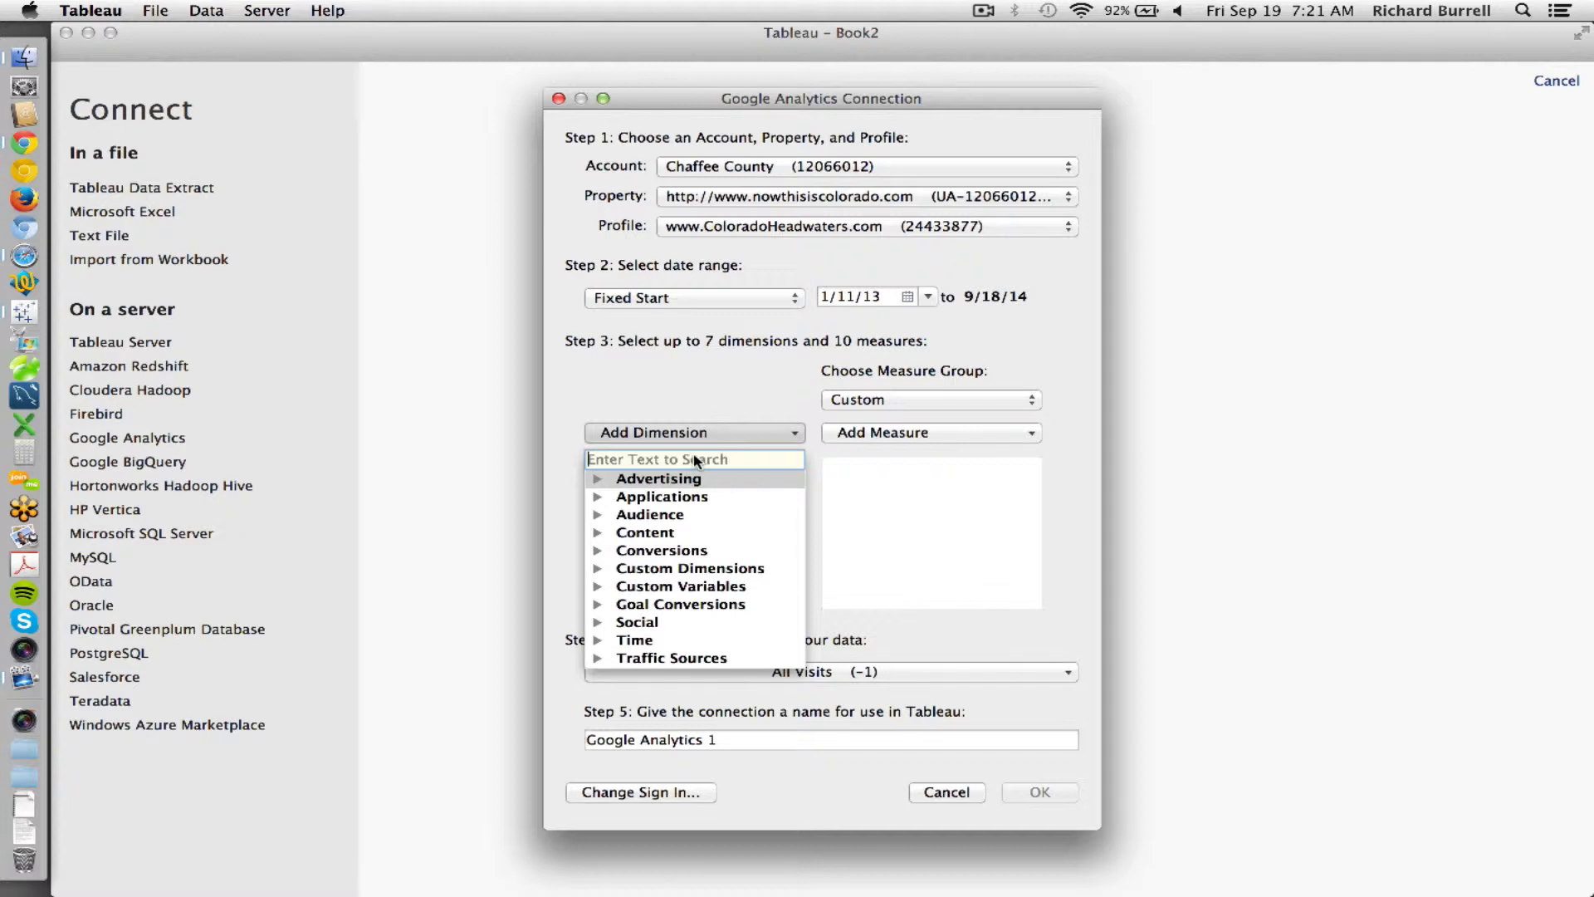
left_click(598, 479)
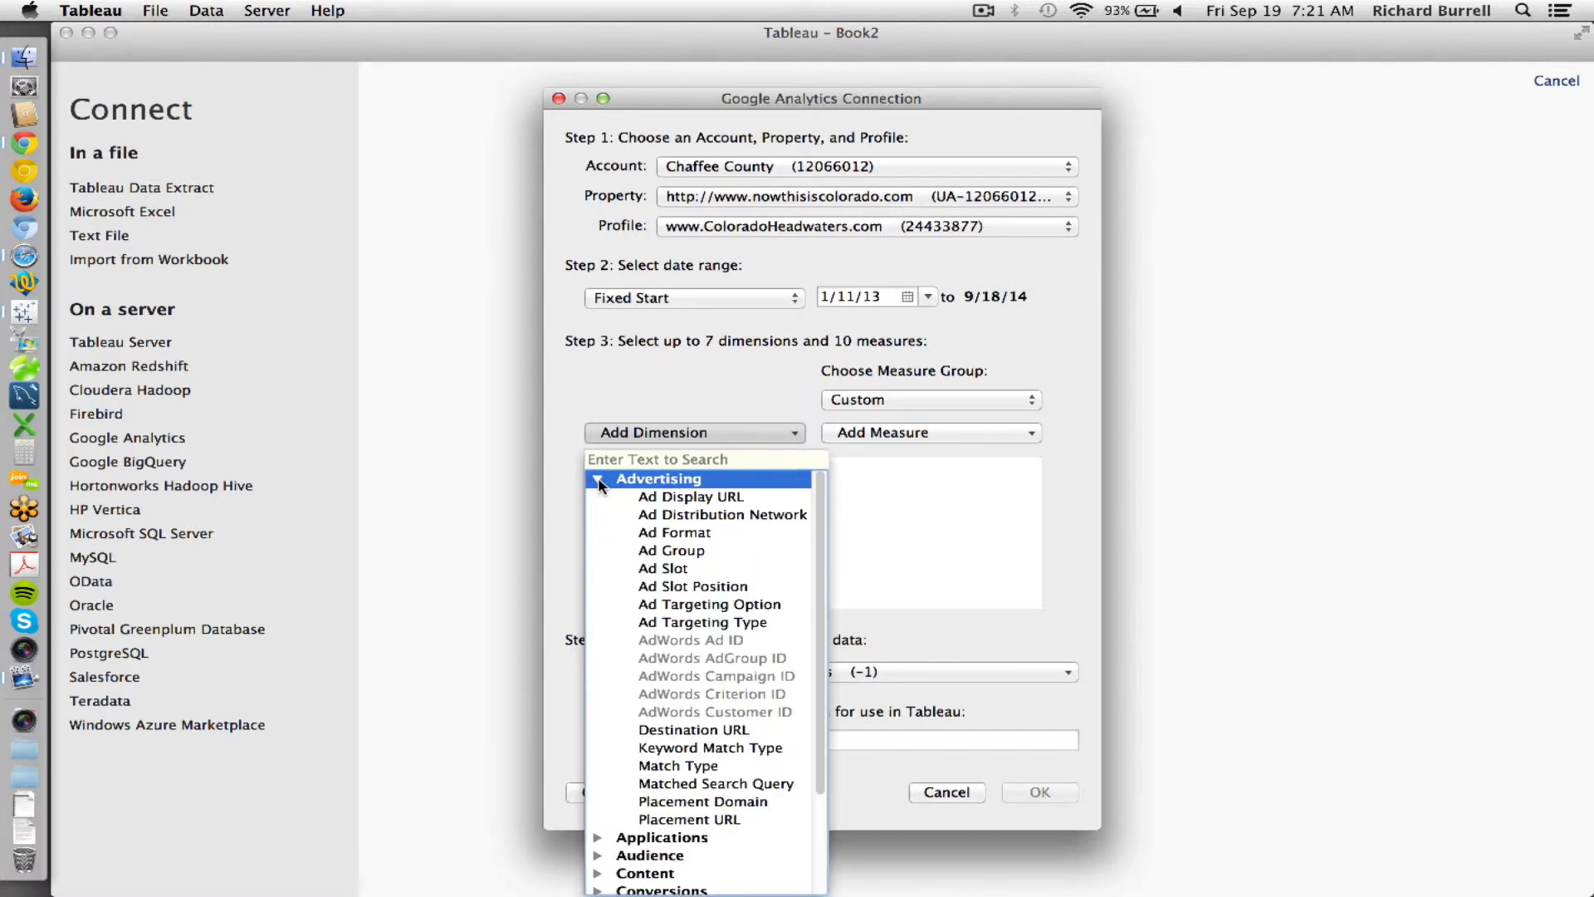
left_click(597, 478)
left_click(597, 478)
left_click(596, 480)
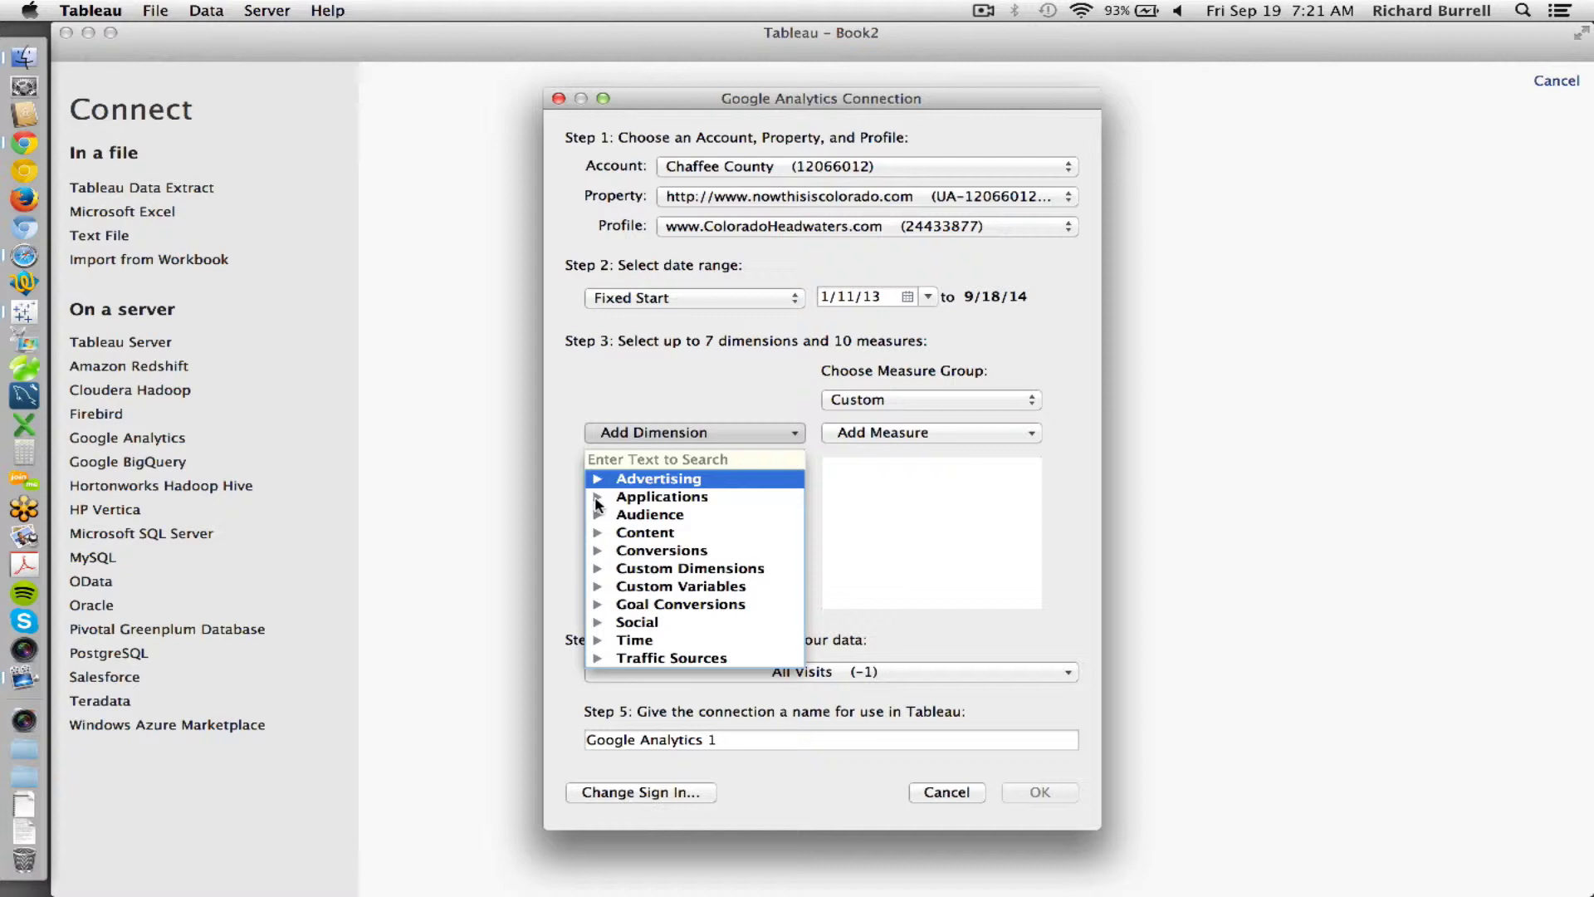
- Look through the Audience dimensions, then add Page from Content alongside Date
left_click(597, 515)
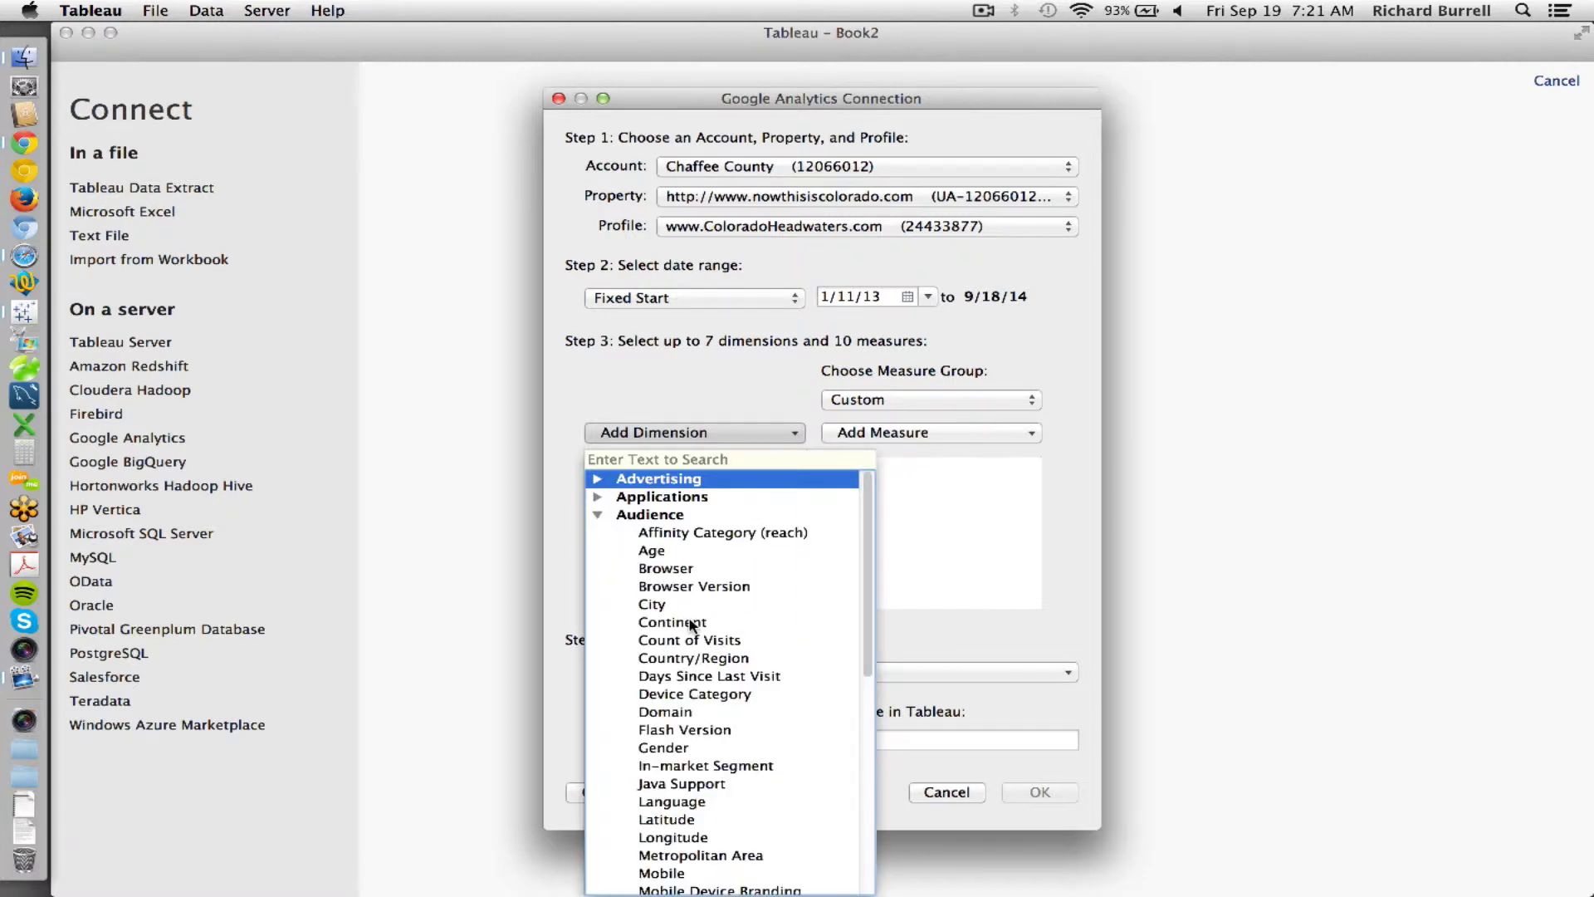
scroll(689, 624, "down", 3)
scroll(687, 595, "up", 3)
scroll(710, 757, "down", 5)
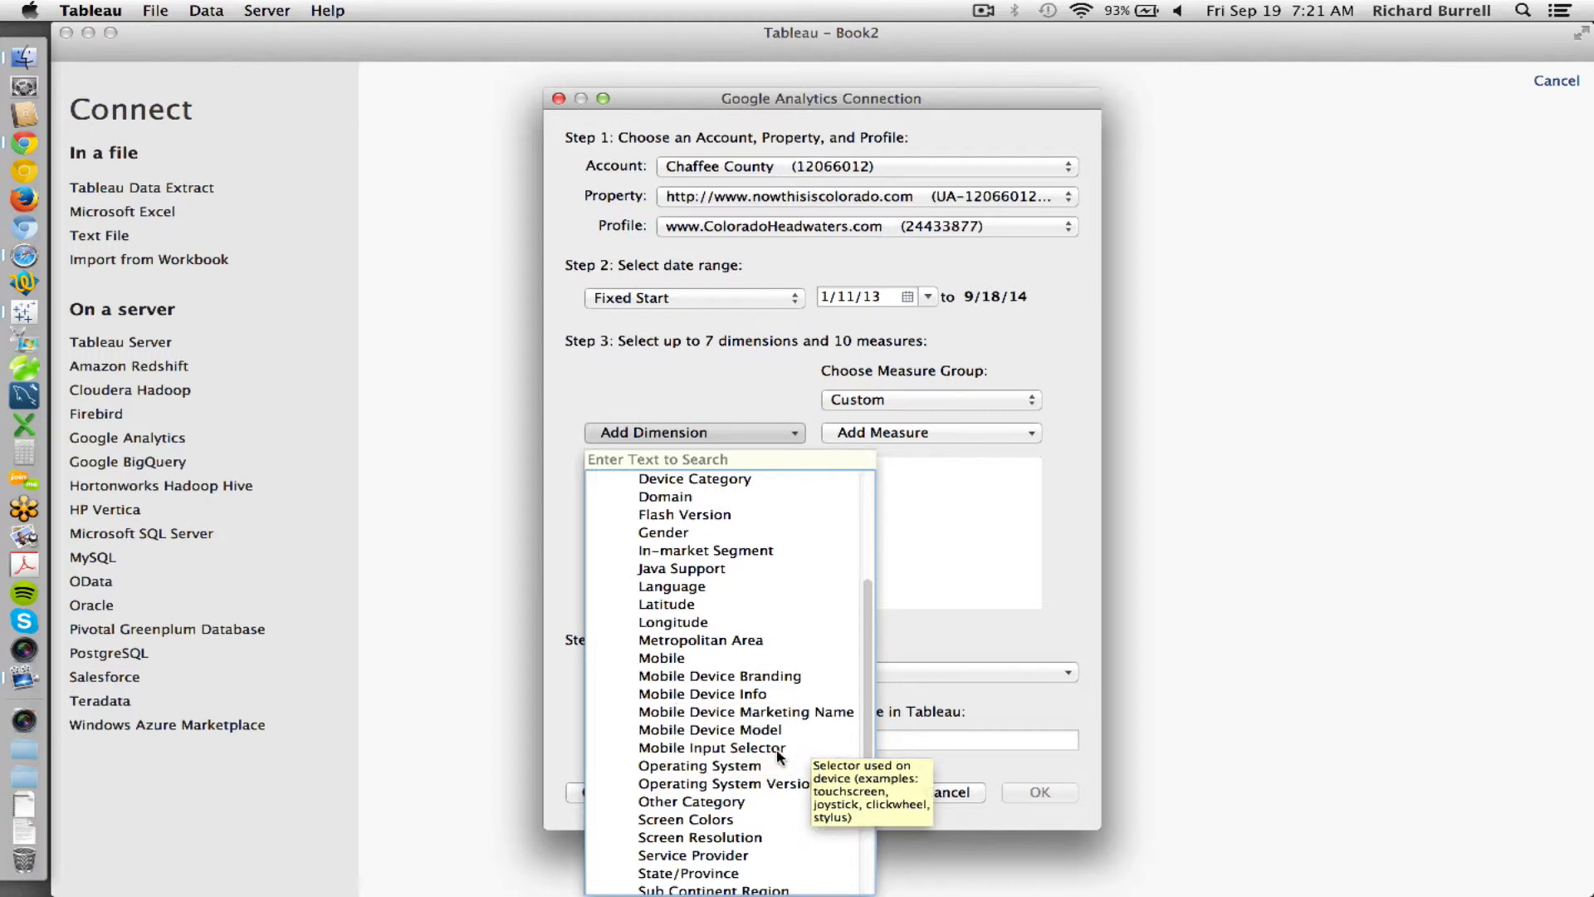
scroll(764, 744, "down", 3)
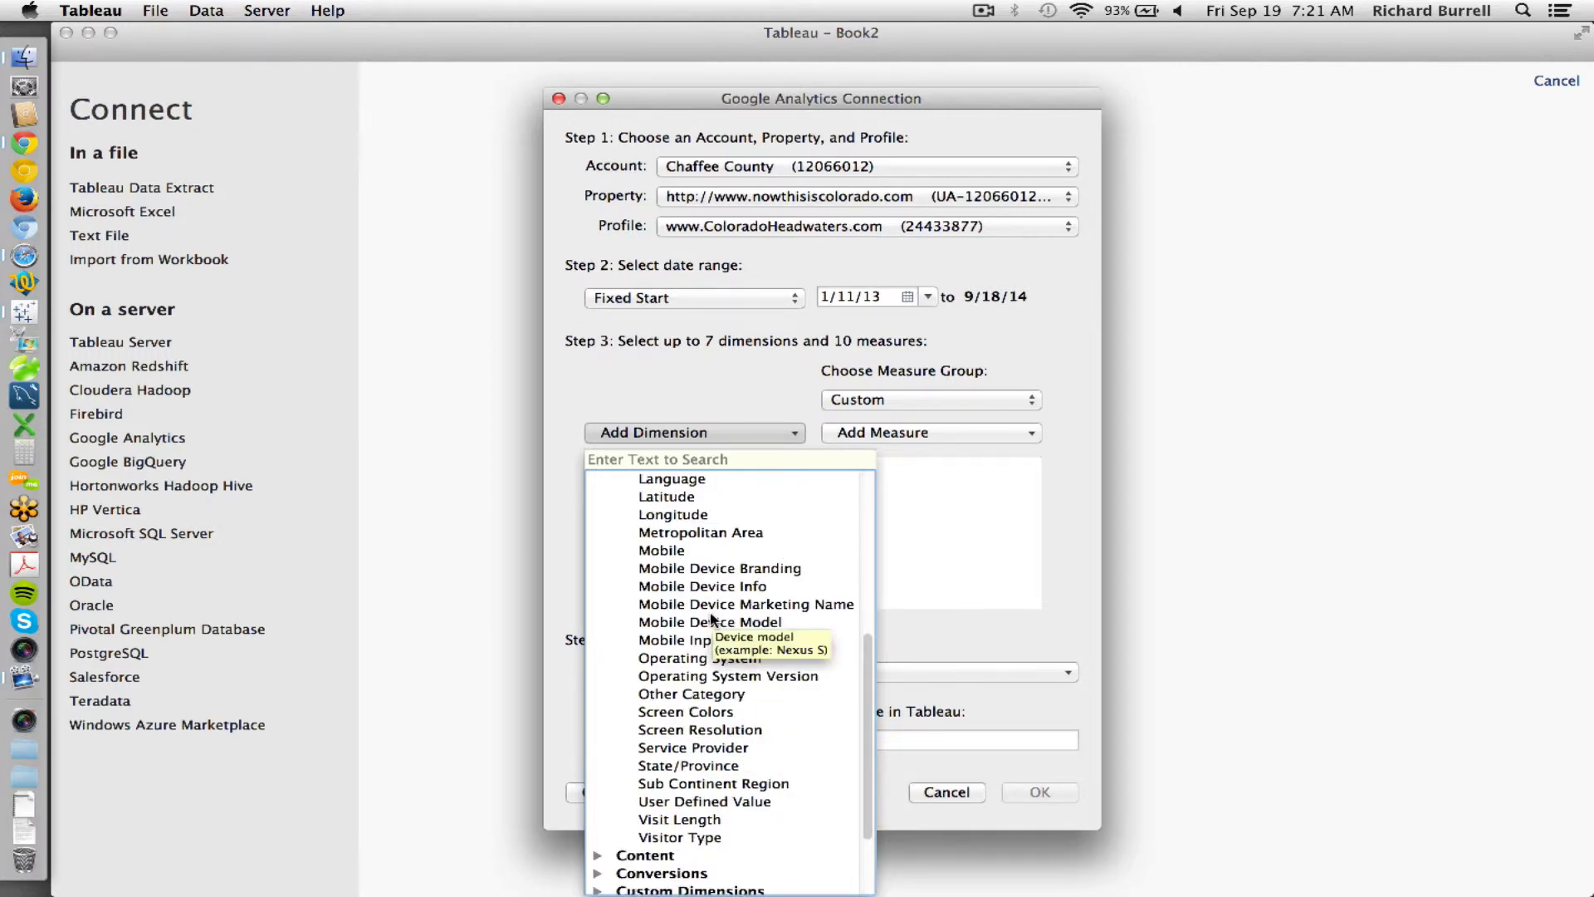
scroll(712, 619, "up", 6)
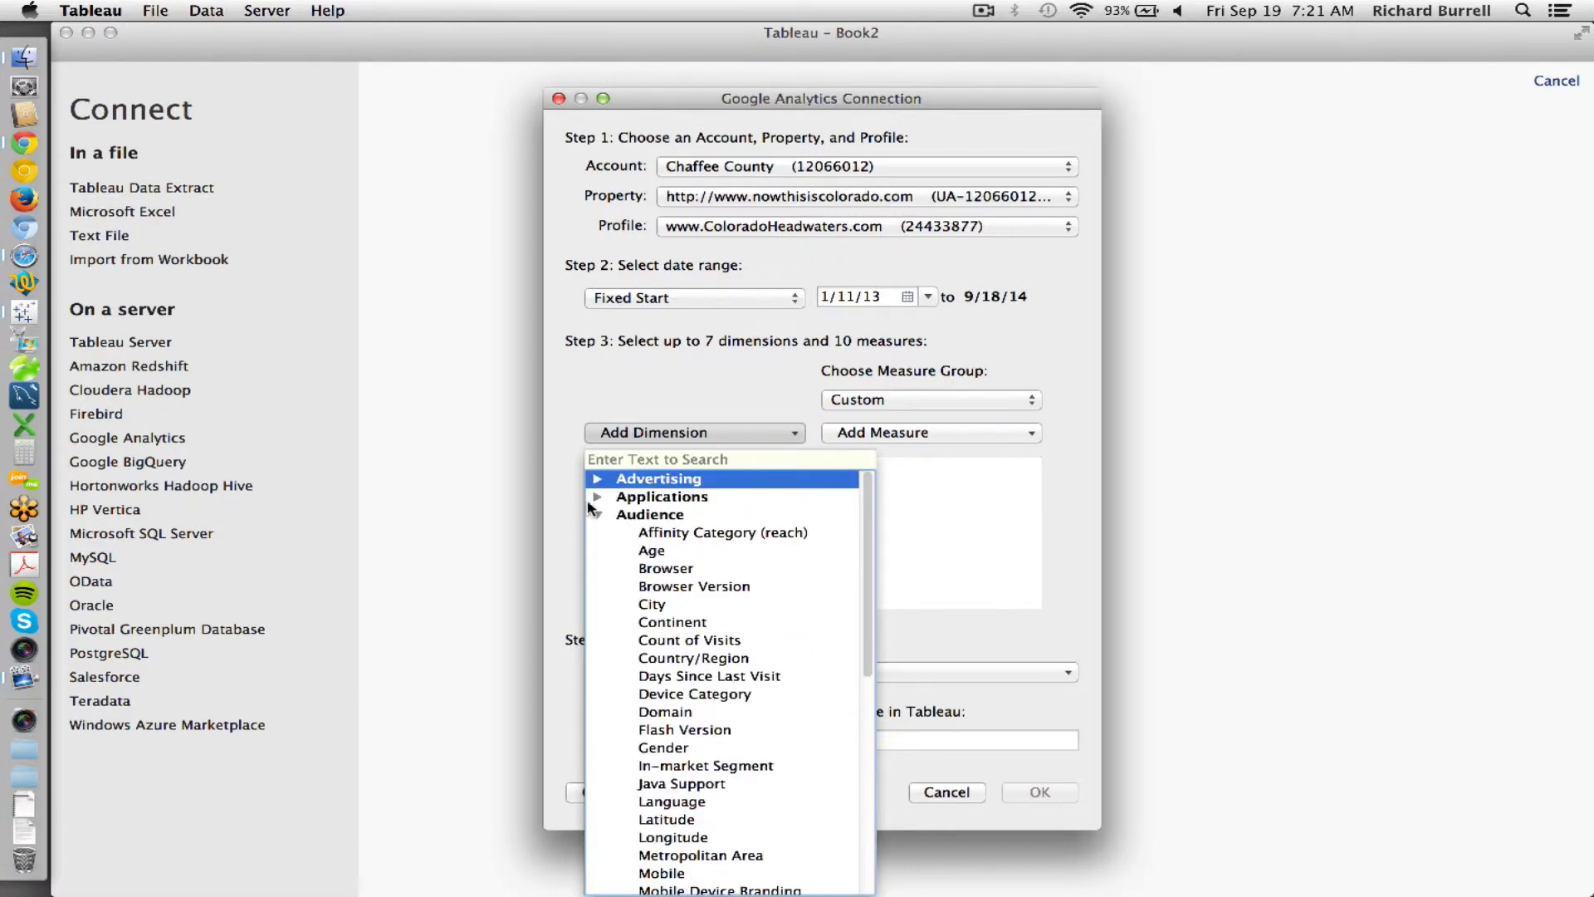
left_click(599, 516)
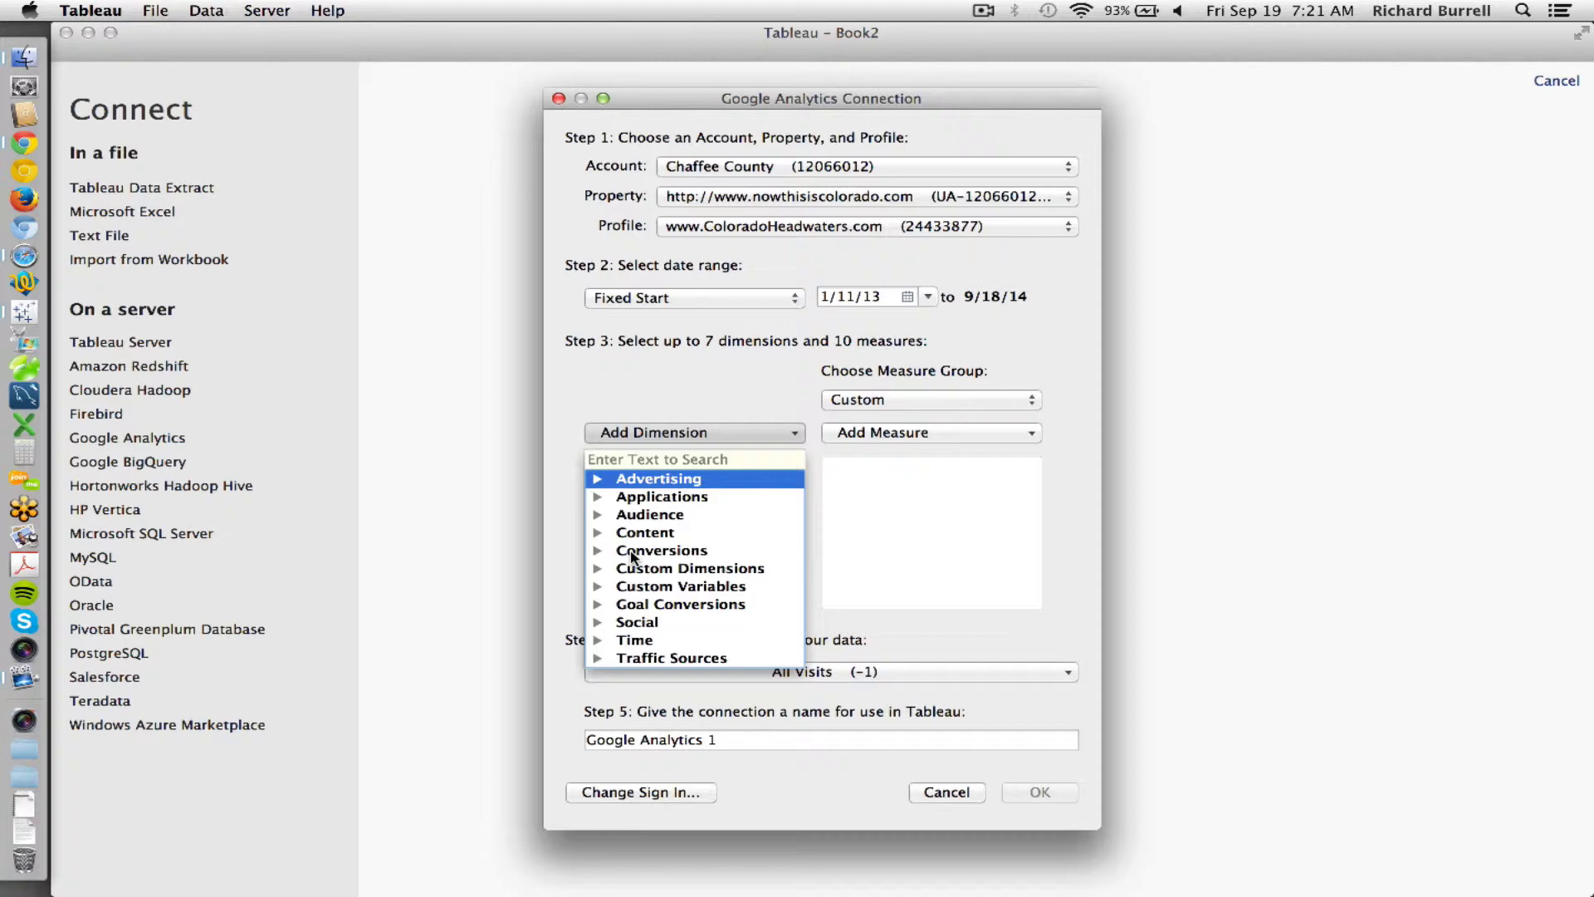
left_click(597, 533)
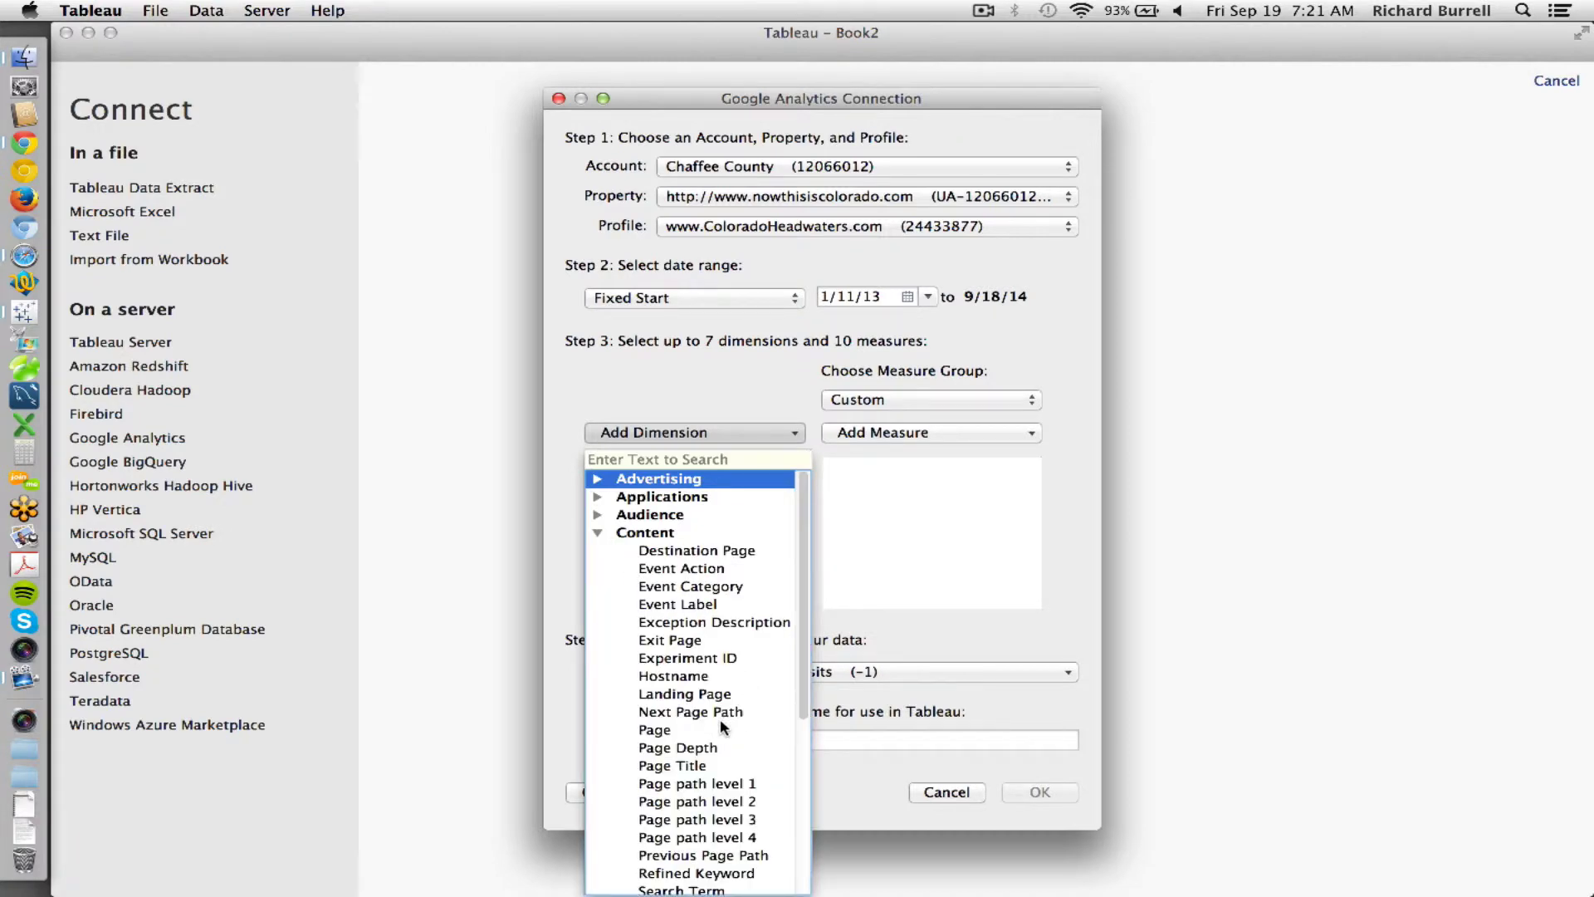
left_click(664, 725)
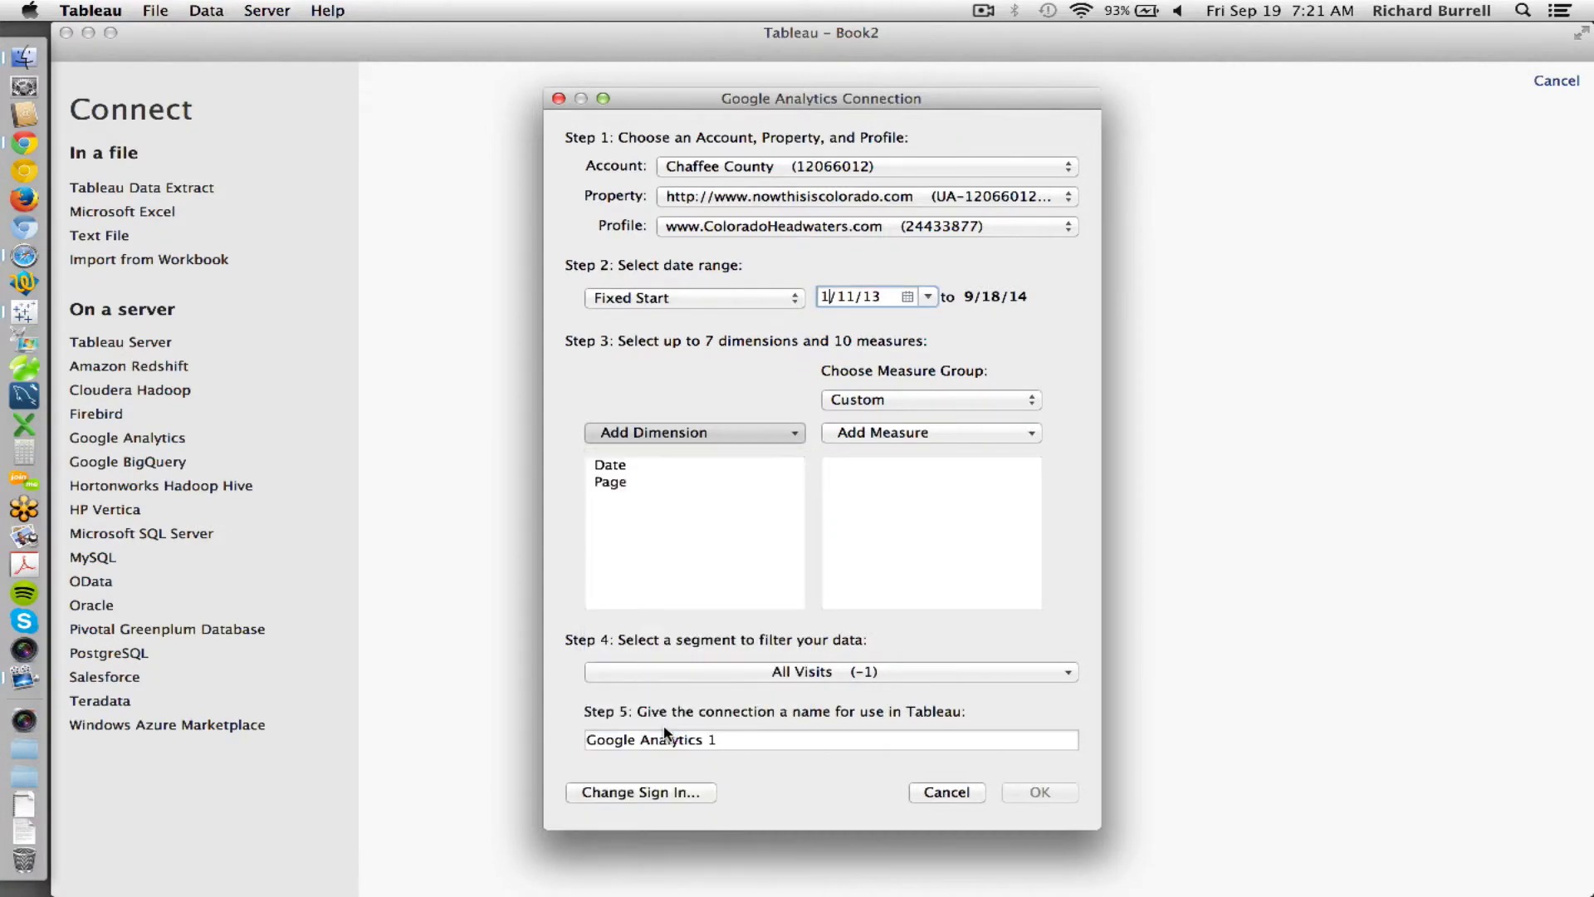
- In the Add Dimension list, collapse Content and expand Traffic Sources
left_click(660, 434)
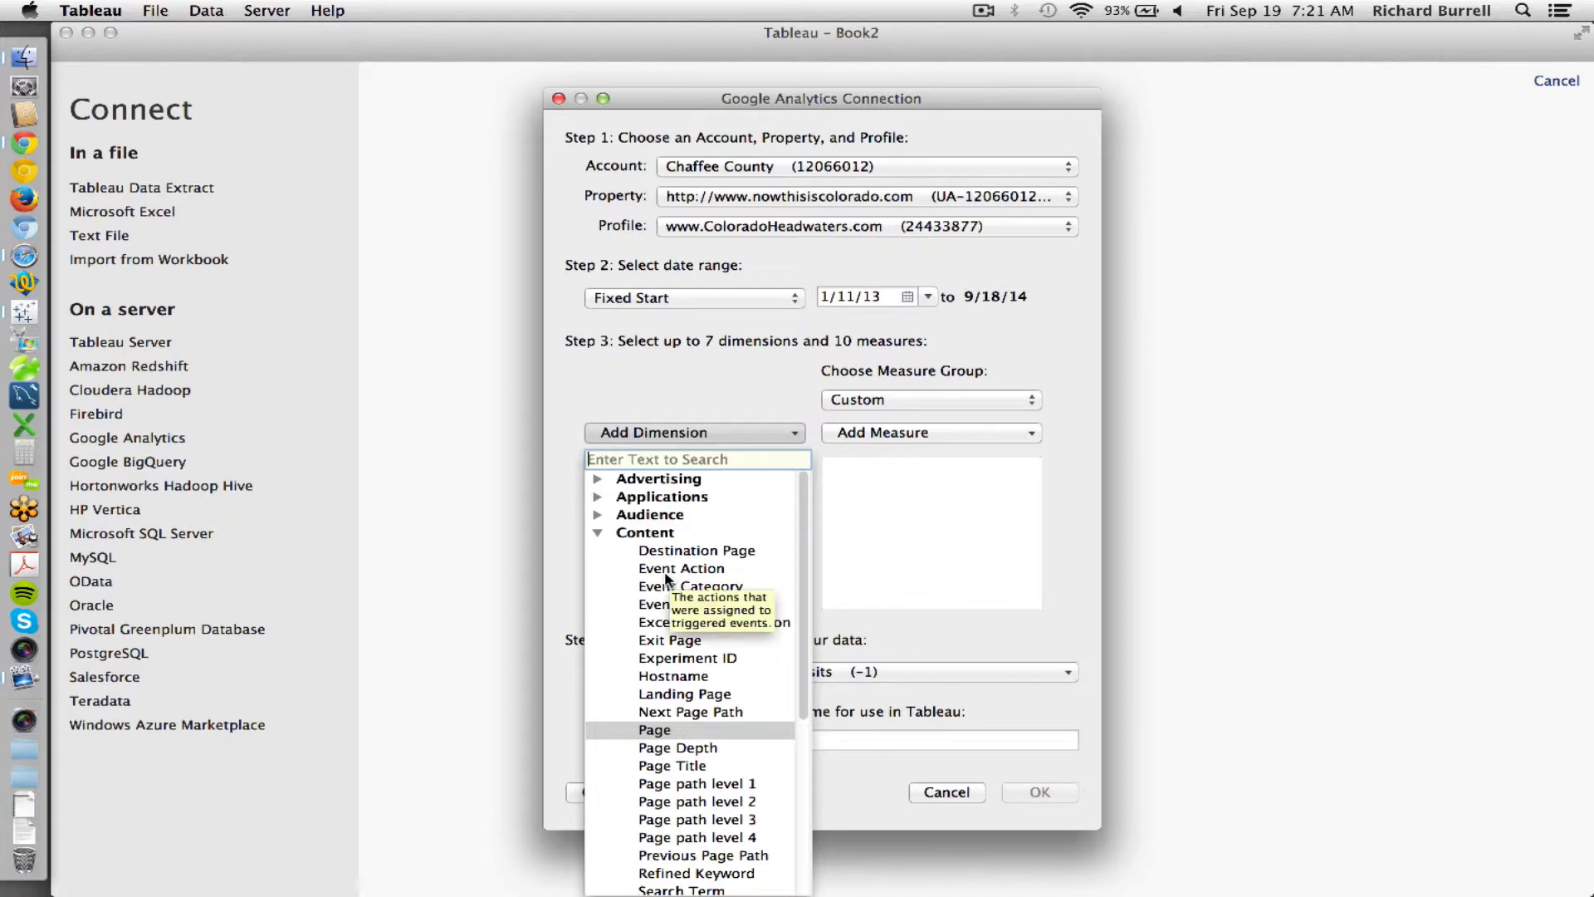
left_click(599, 534)
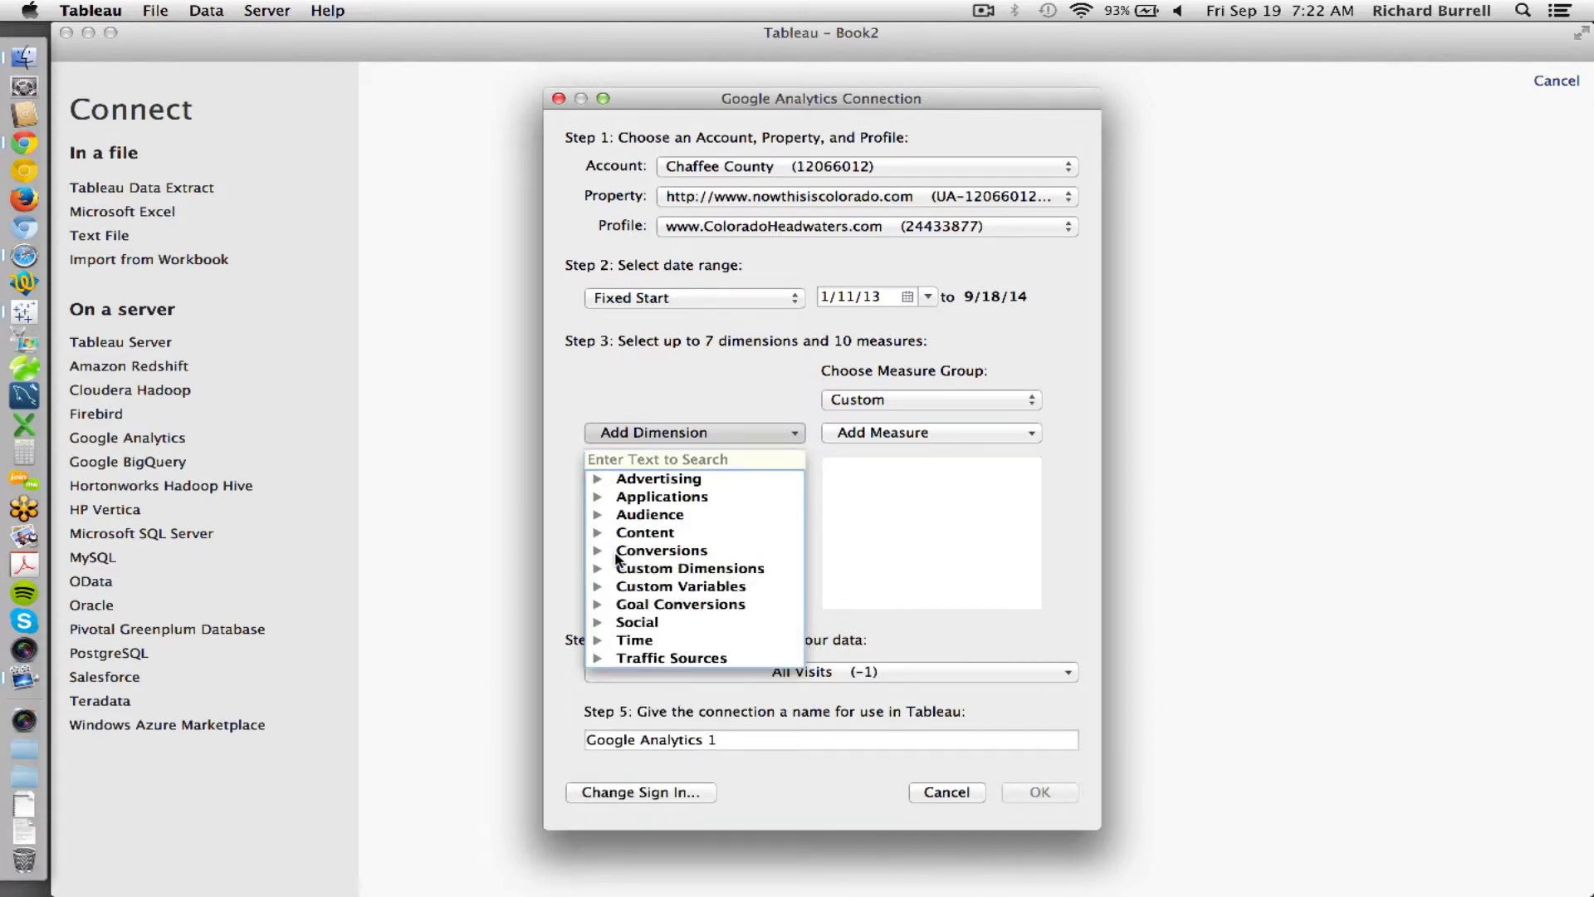
left_click(598, 659)
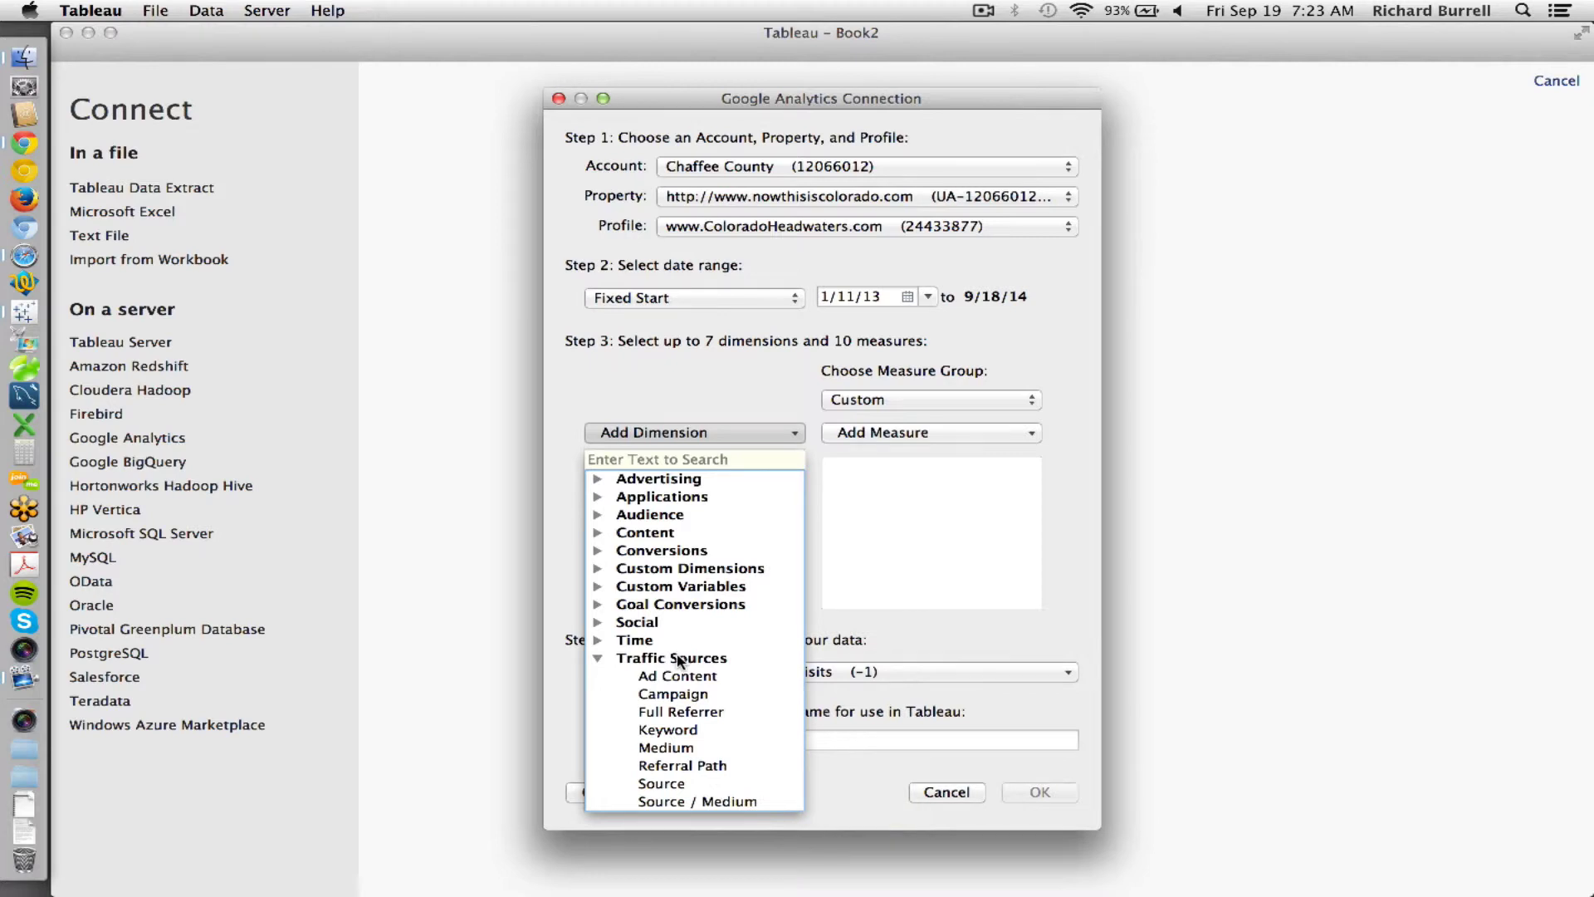
left_click(764, 405)
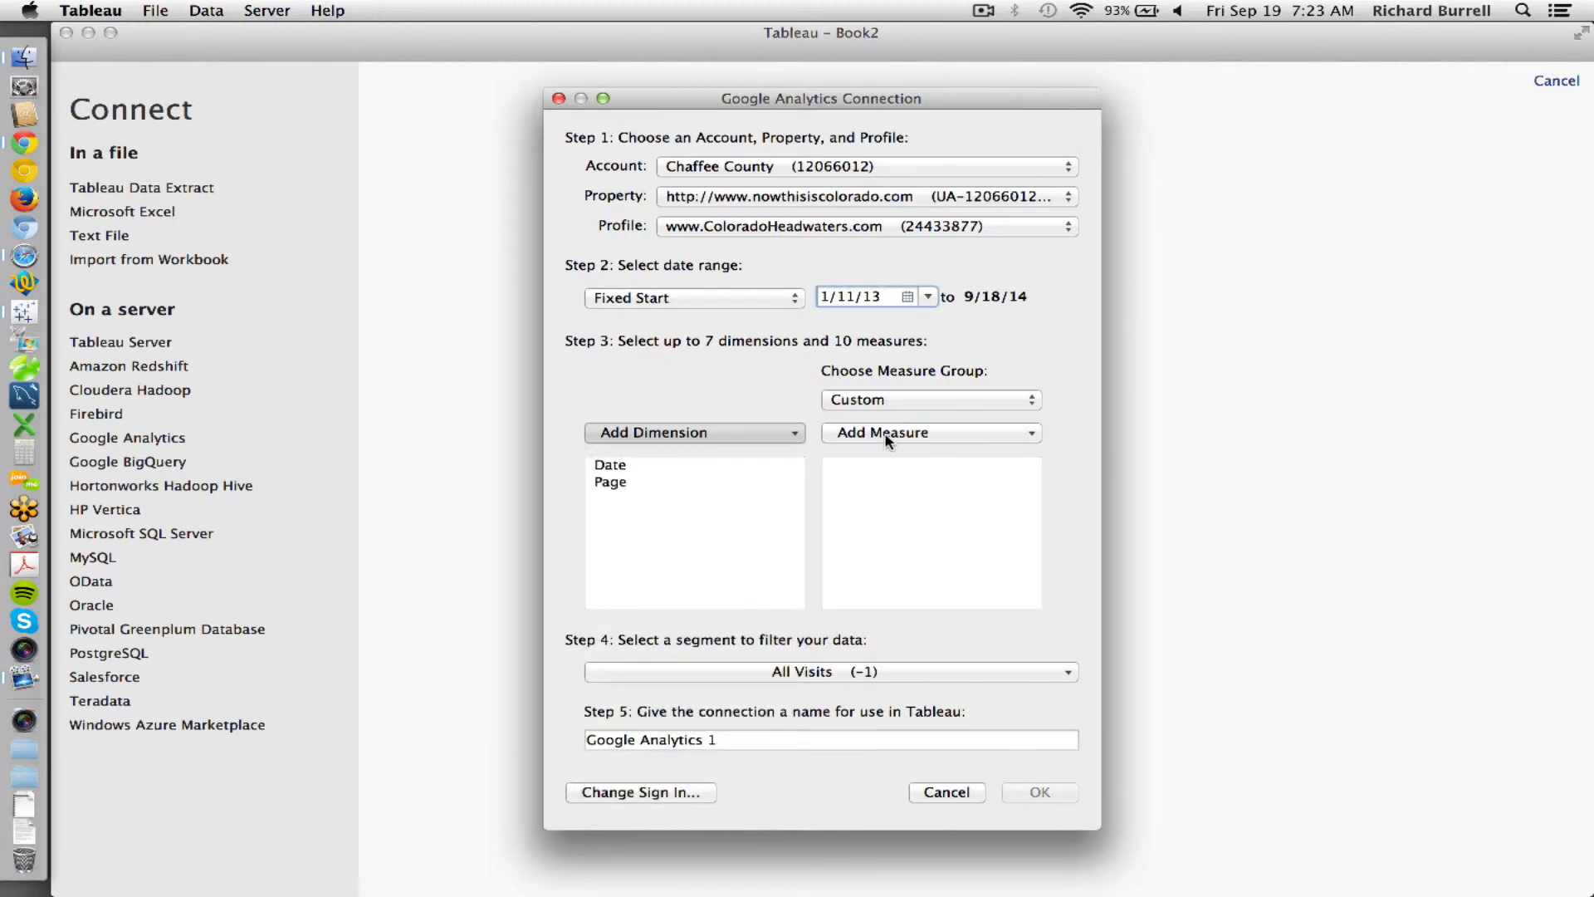
left_click(888, 440)
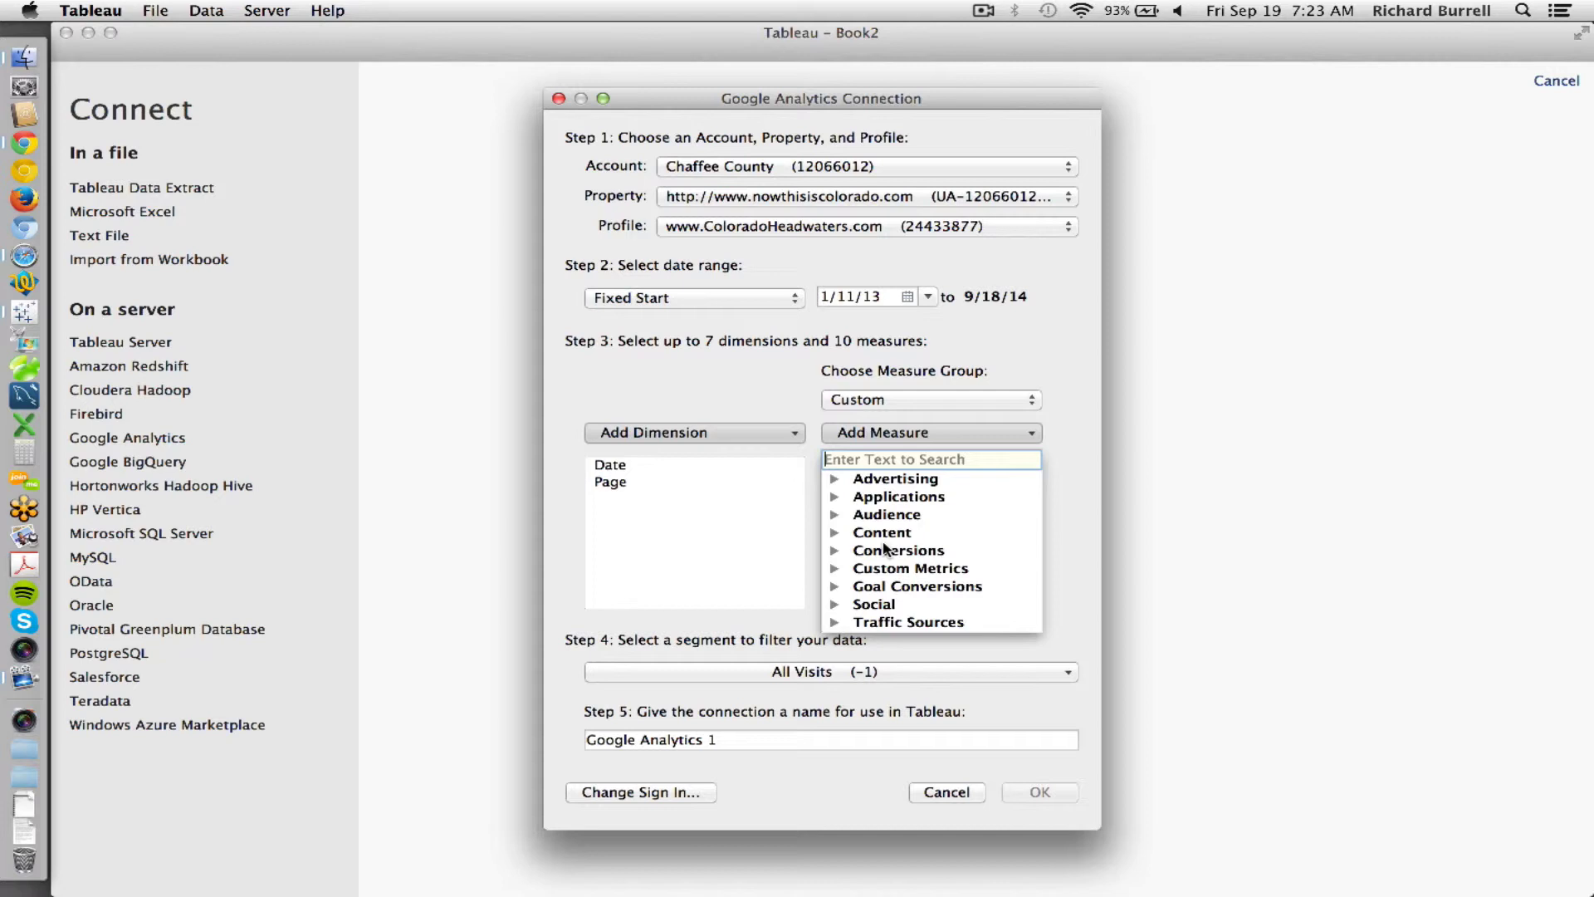
left_click(834, 621)
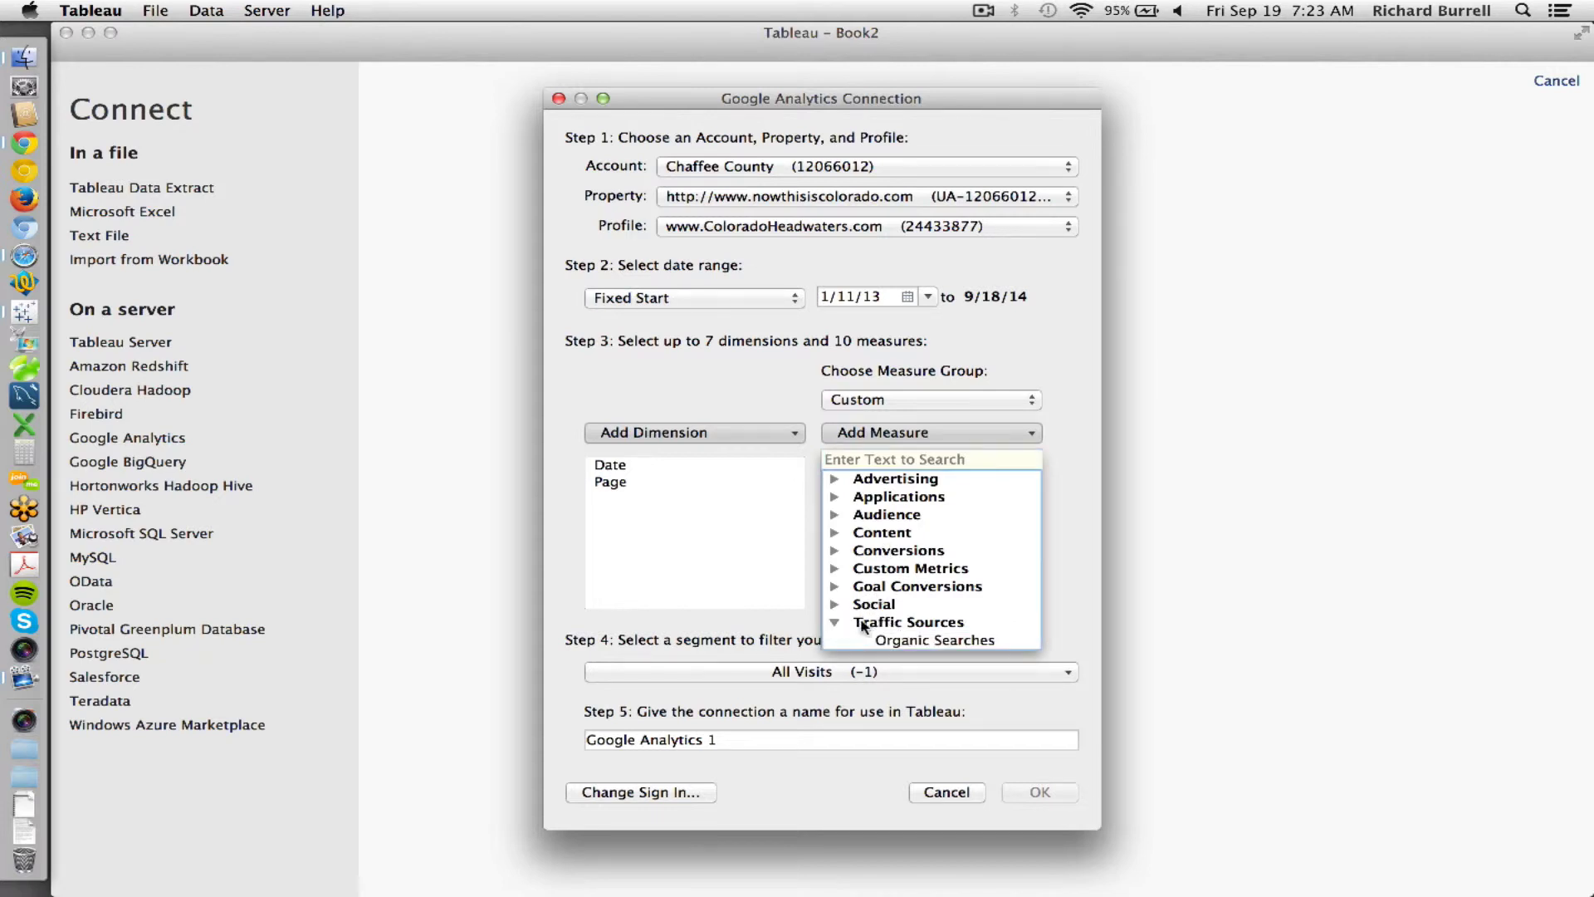
left_click(835, 605)
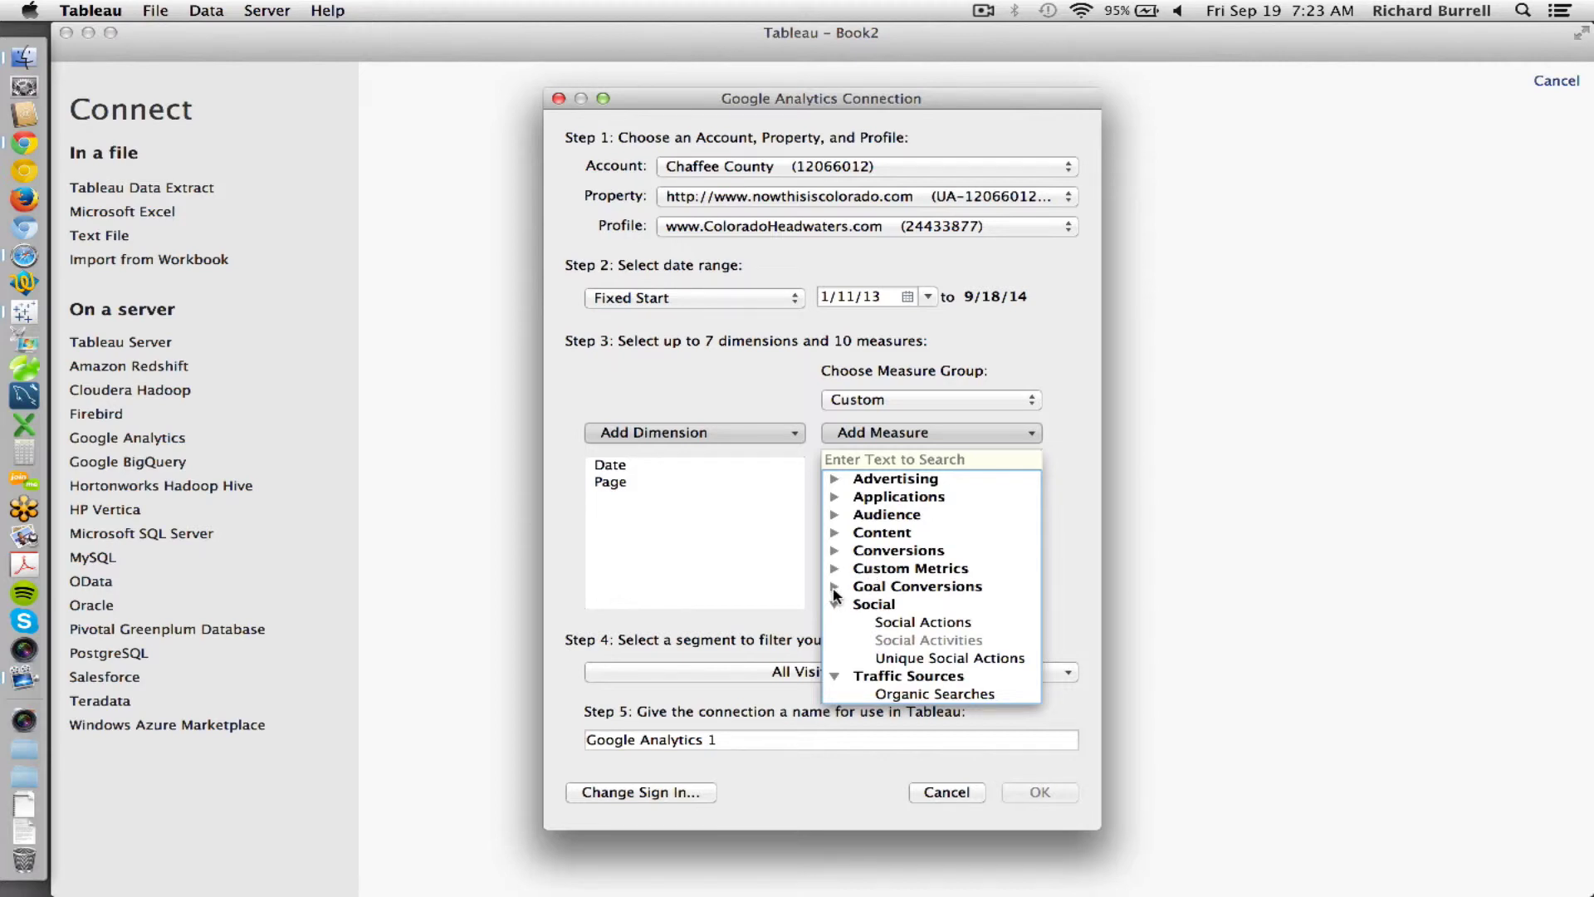
left_click(833, 514)
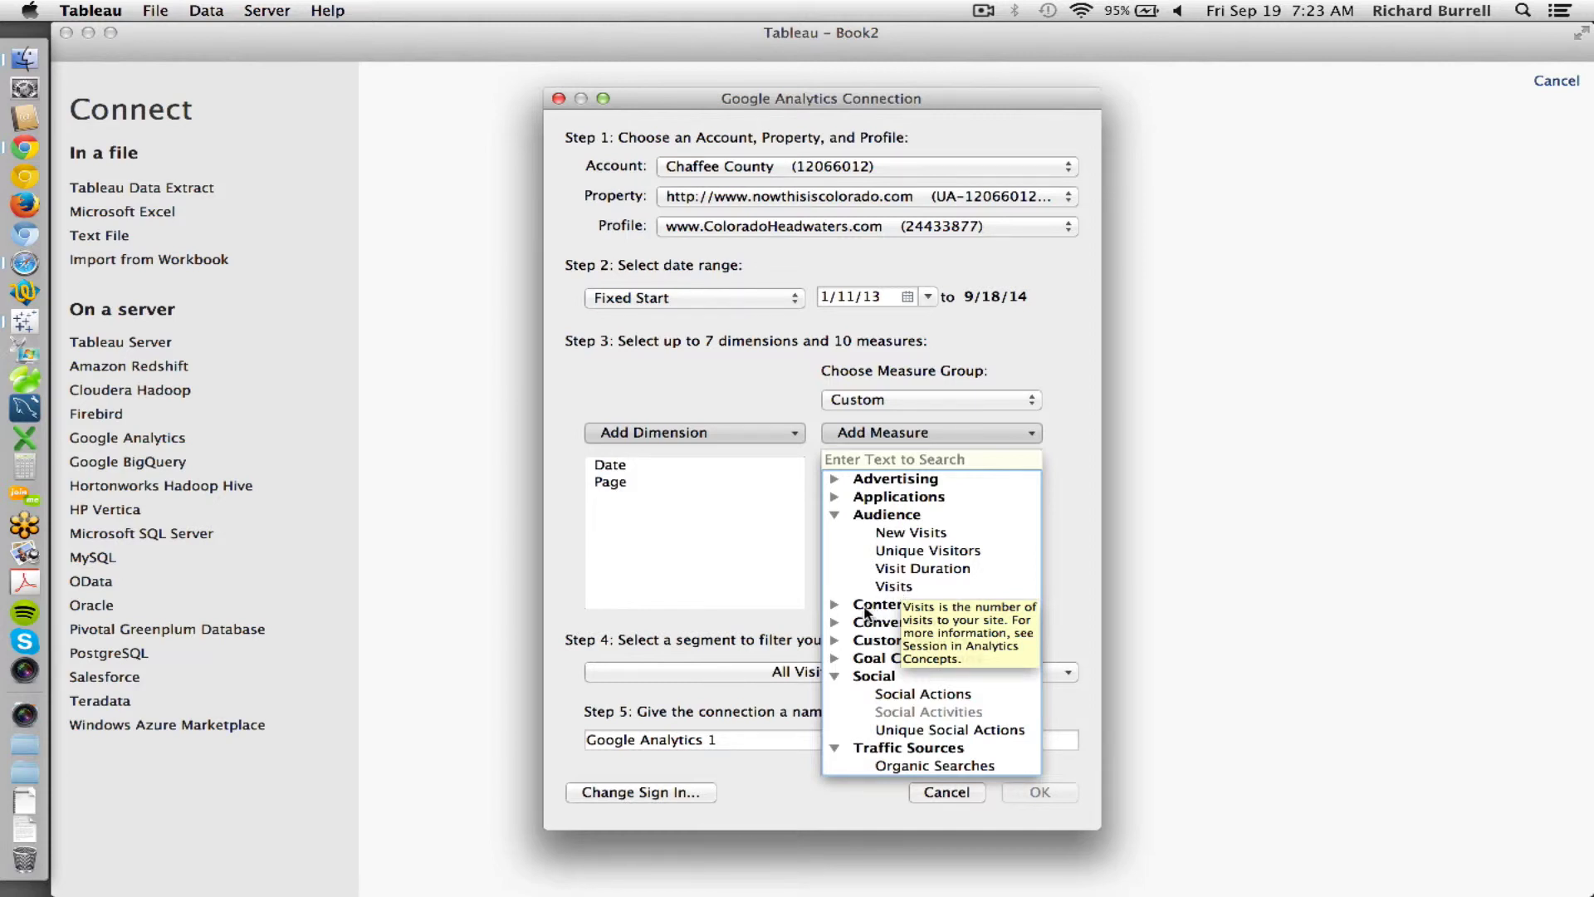
left_click(838, 625)
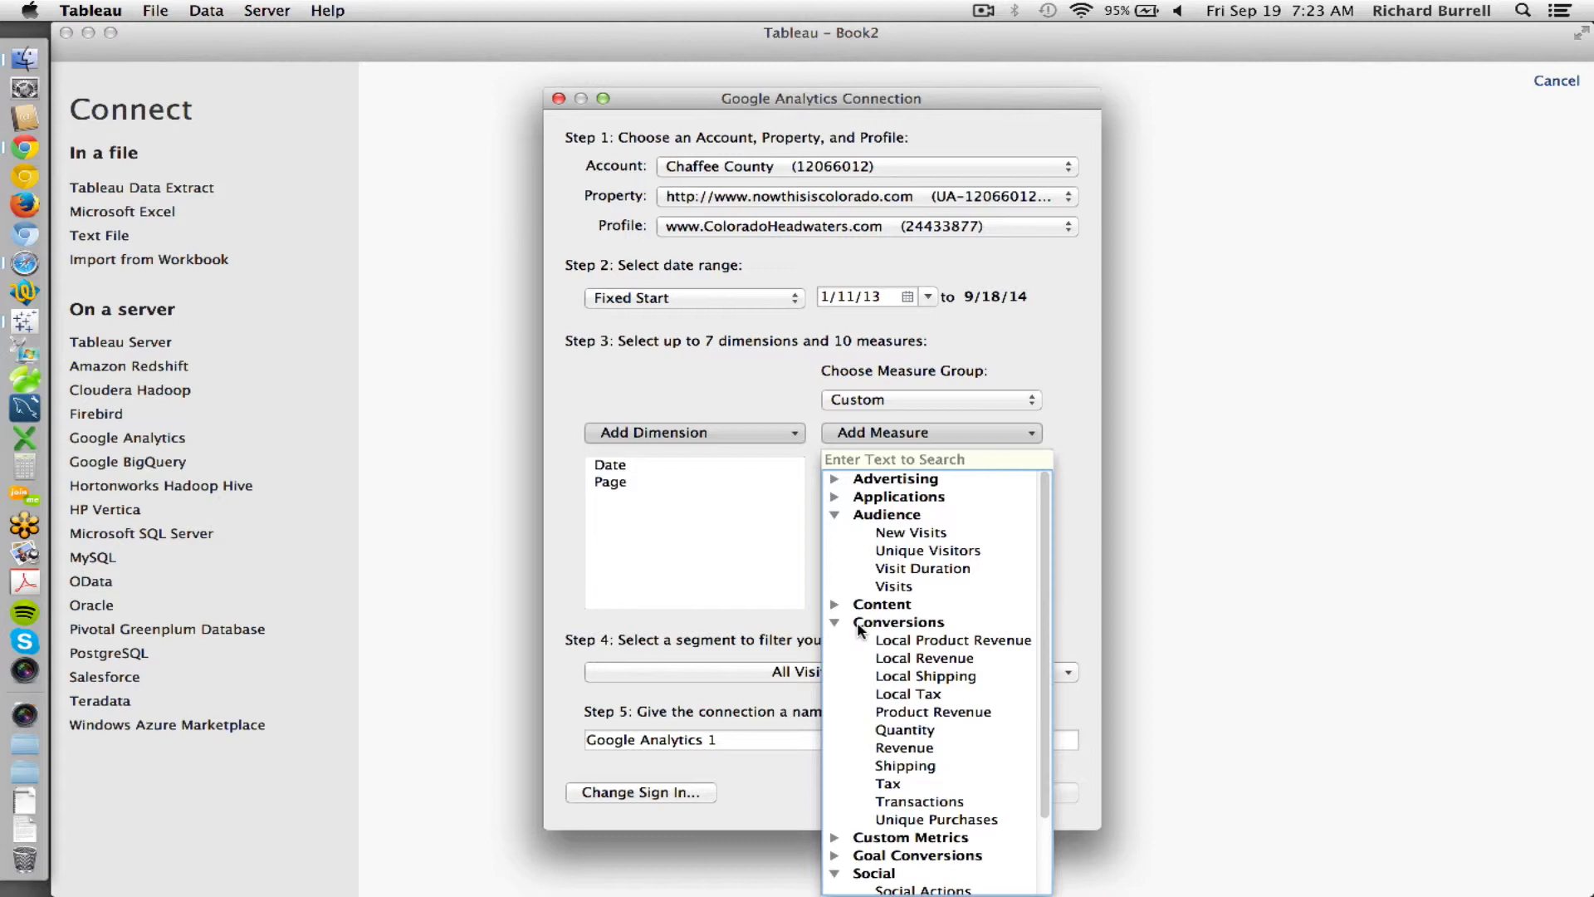
scroll(901, 643, "down", 2)
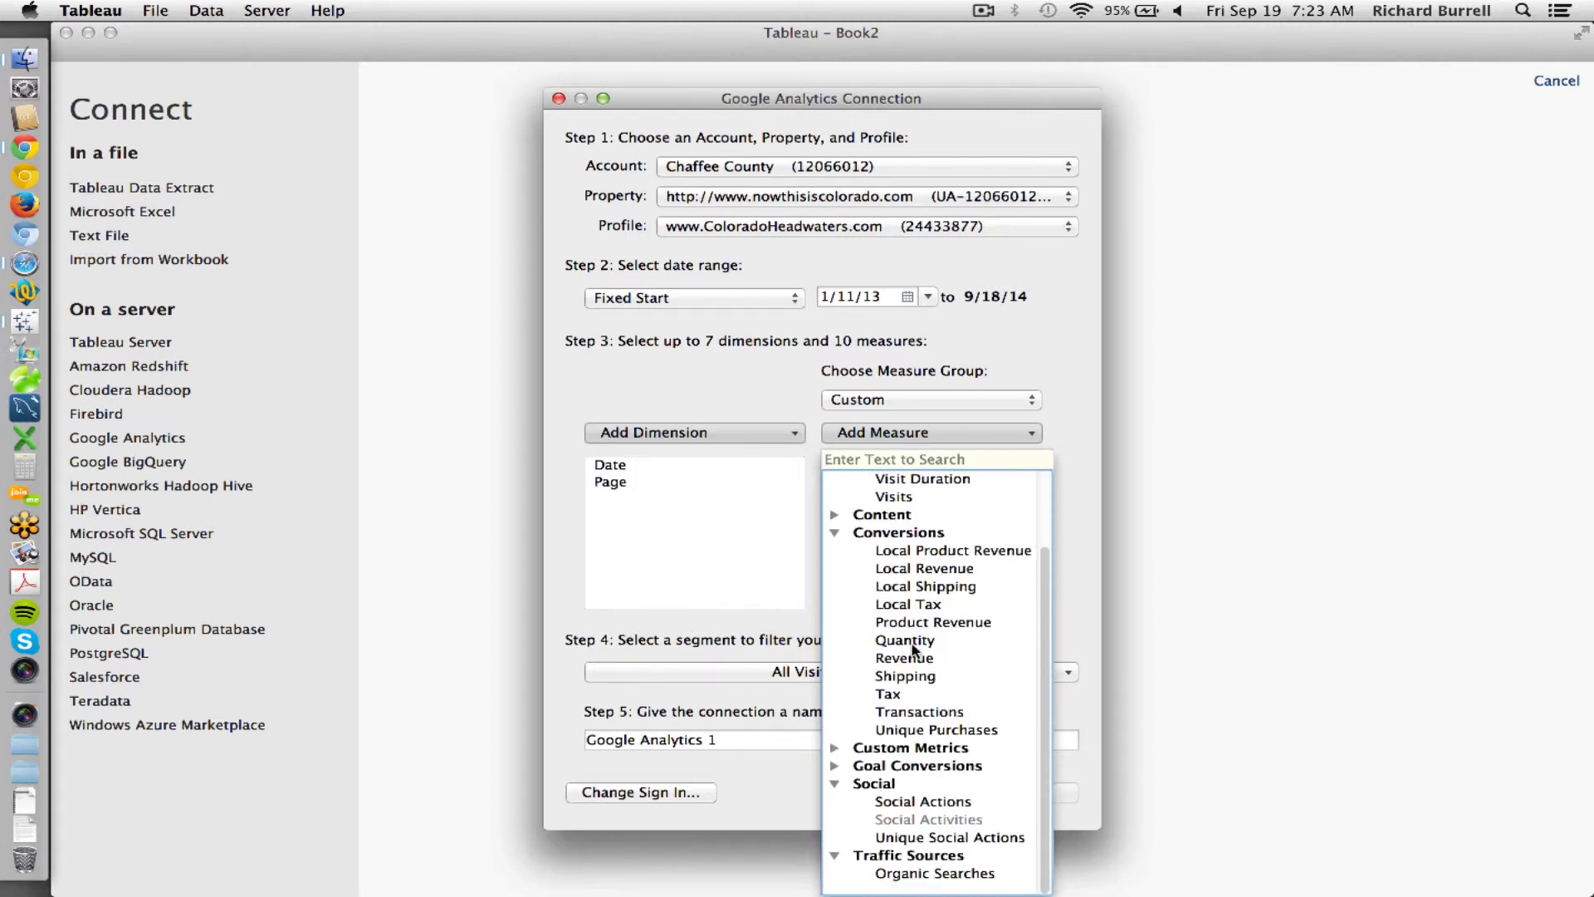
left_click(835, 765)
scroll(914, 730, "down", 4)
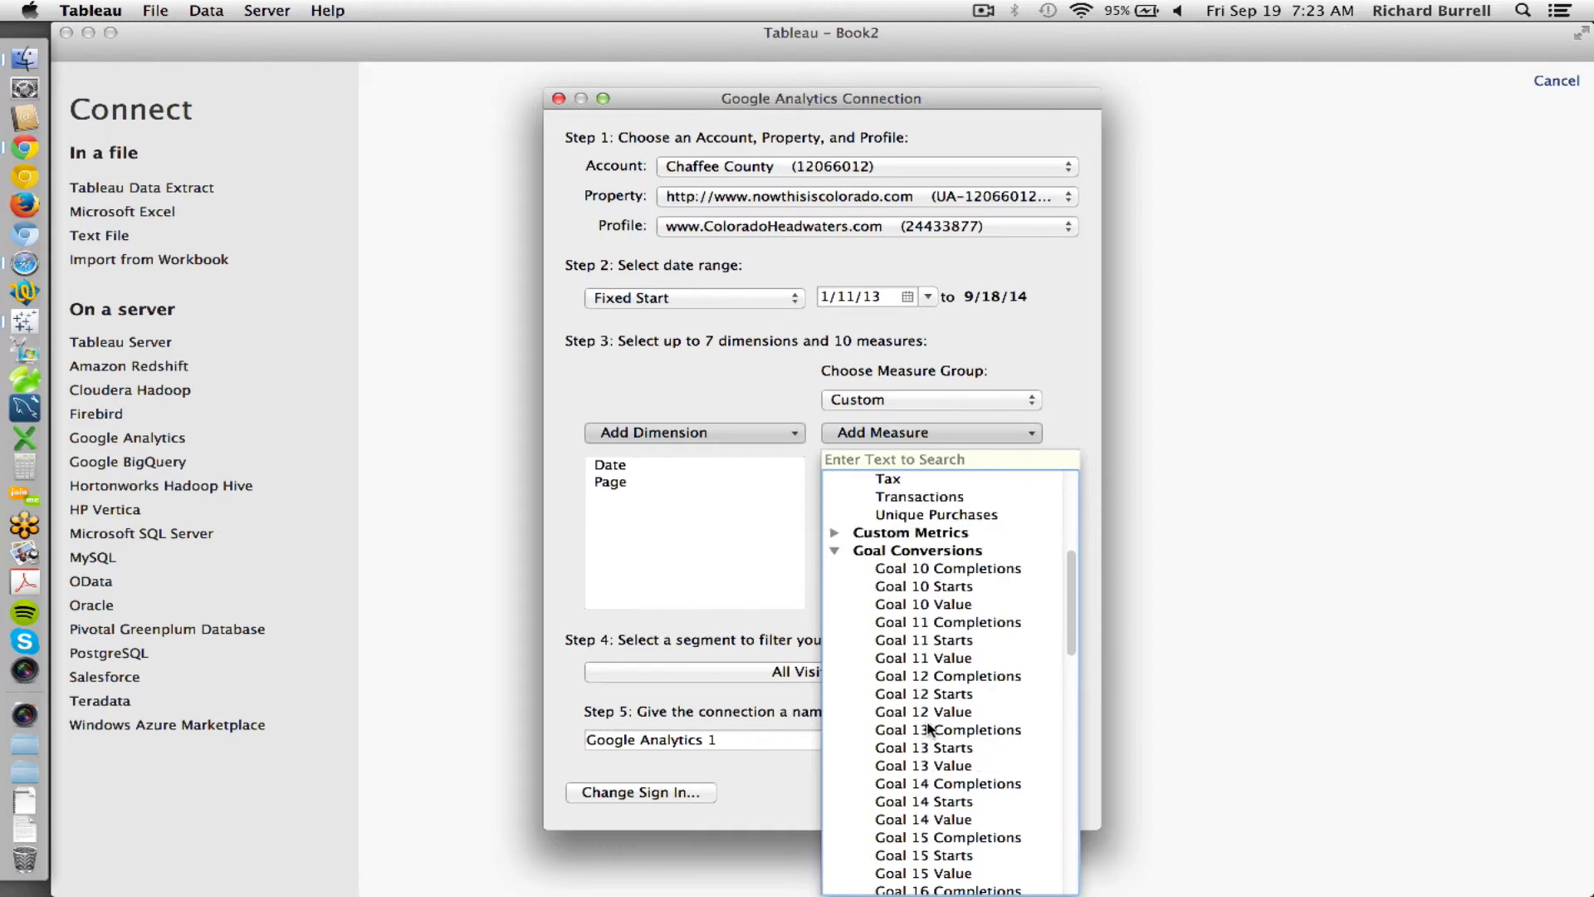
scroll(930, 722, "down", 2)
scroll(930, 586, "up", 6)
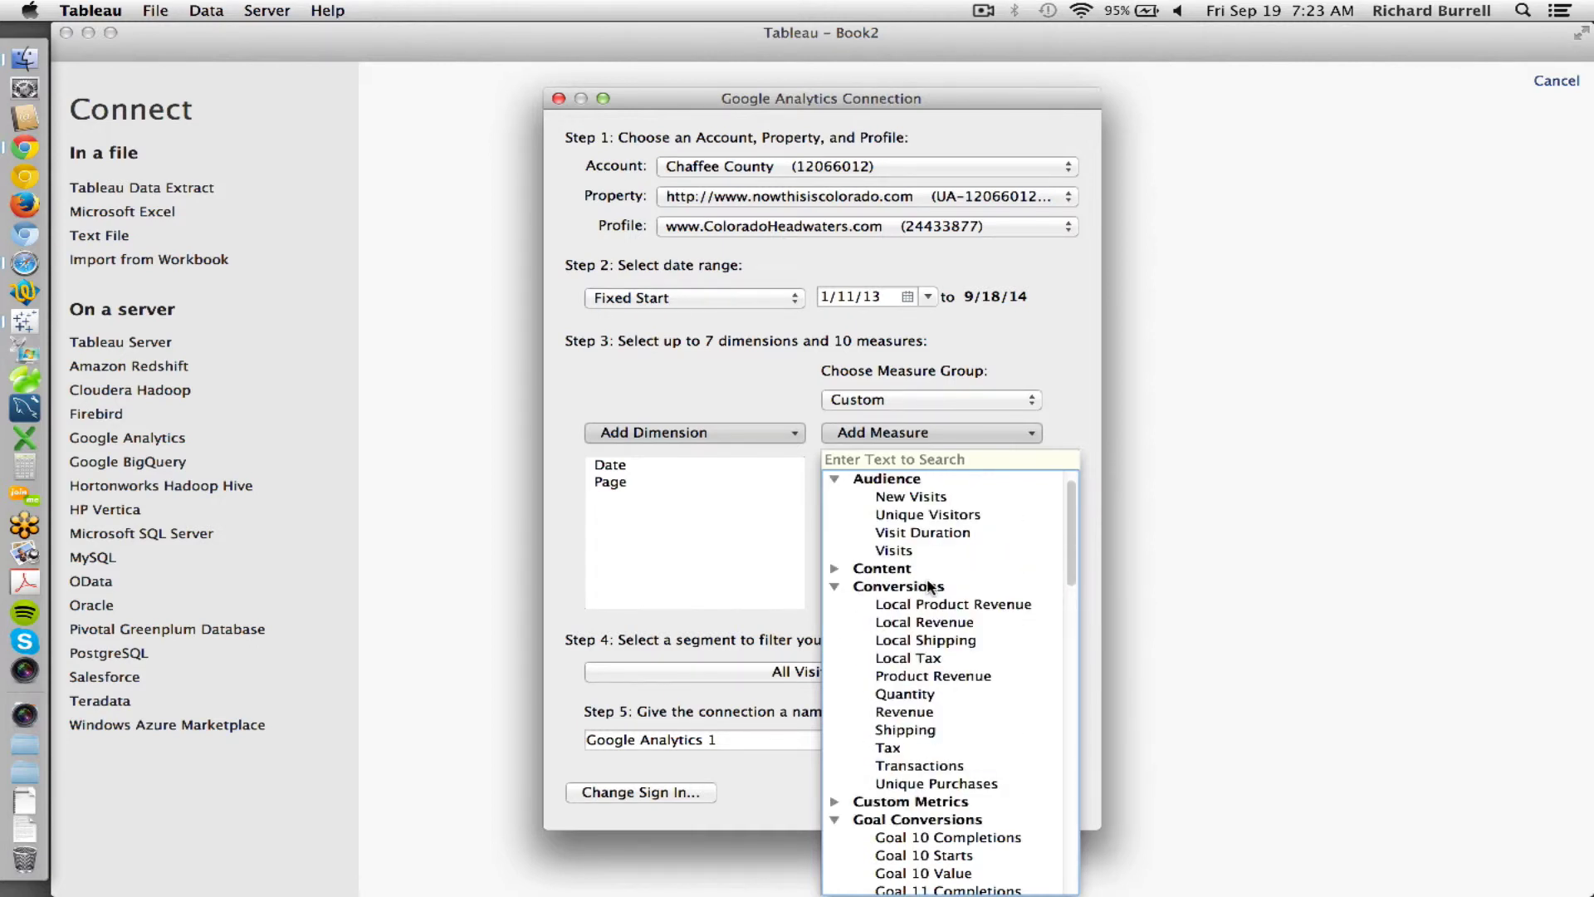
left_click(891, 378)
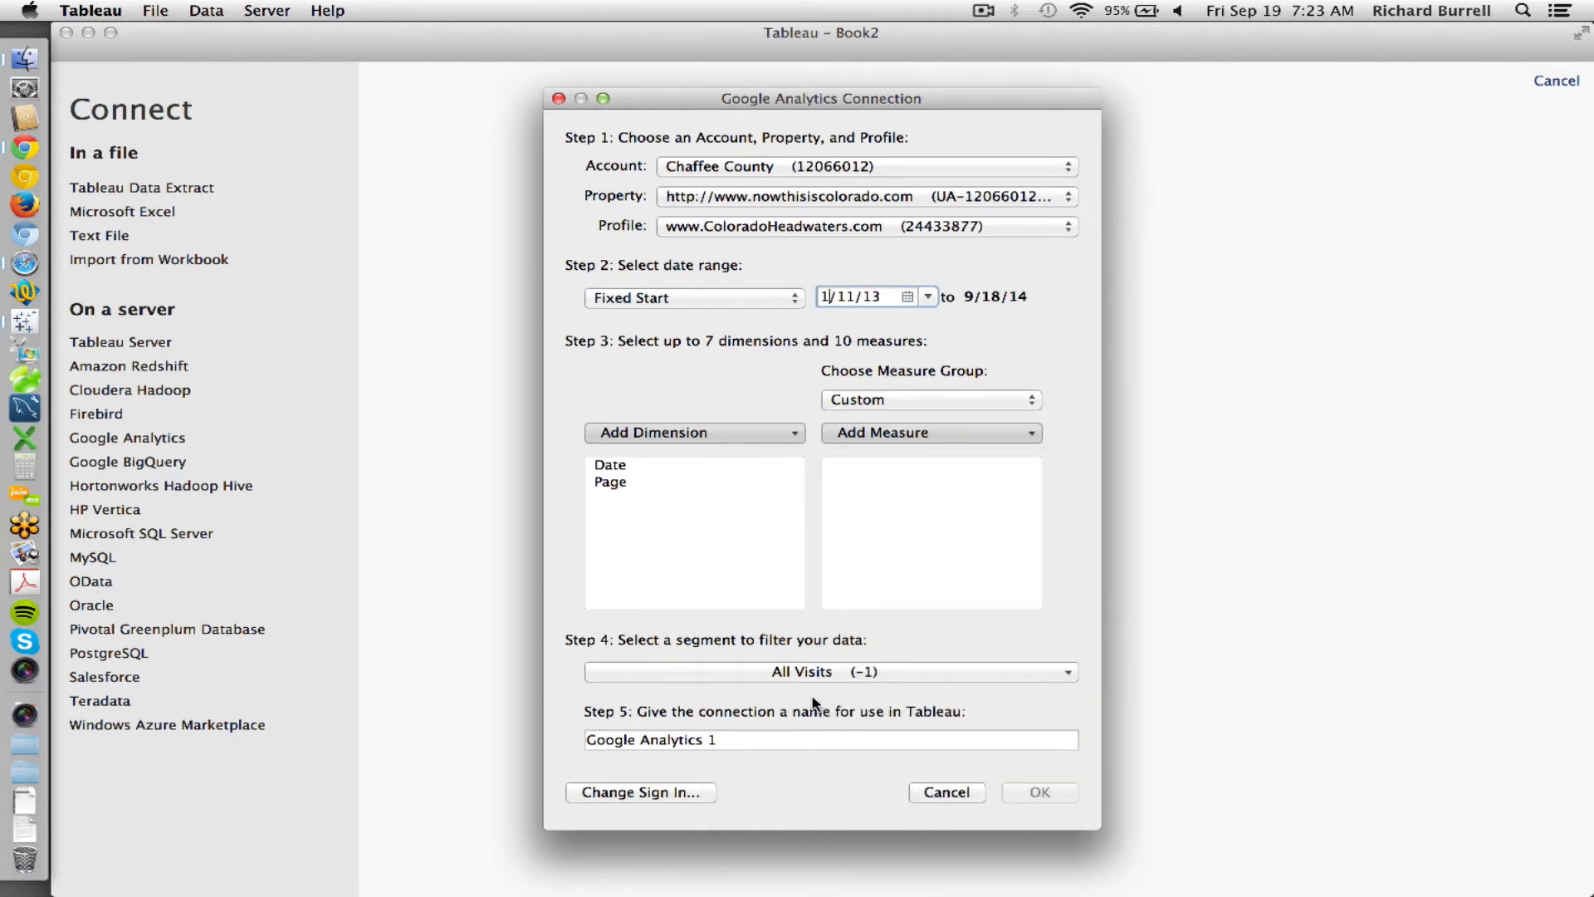
- Keep the All Visits segment and name Google Analytics 1, and add Visits as the measure
left_click(794, 673)
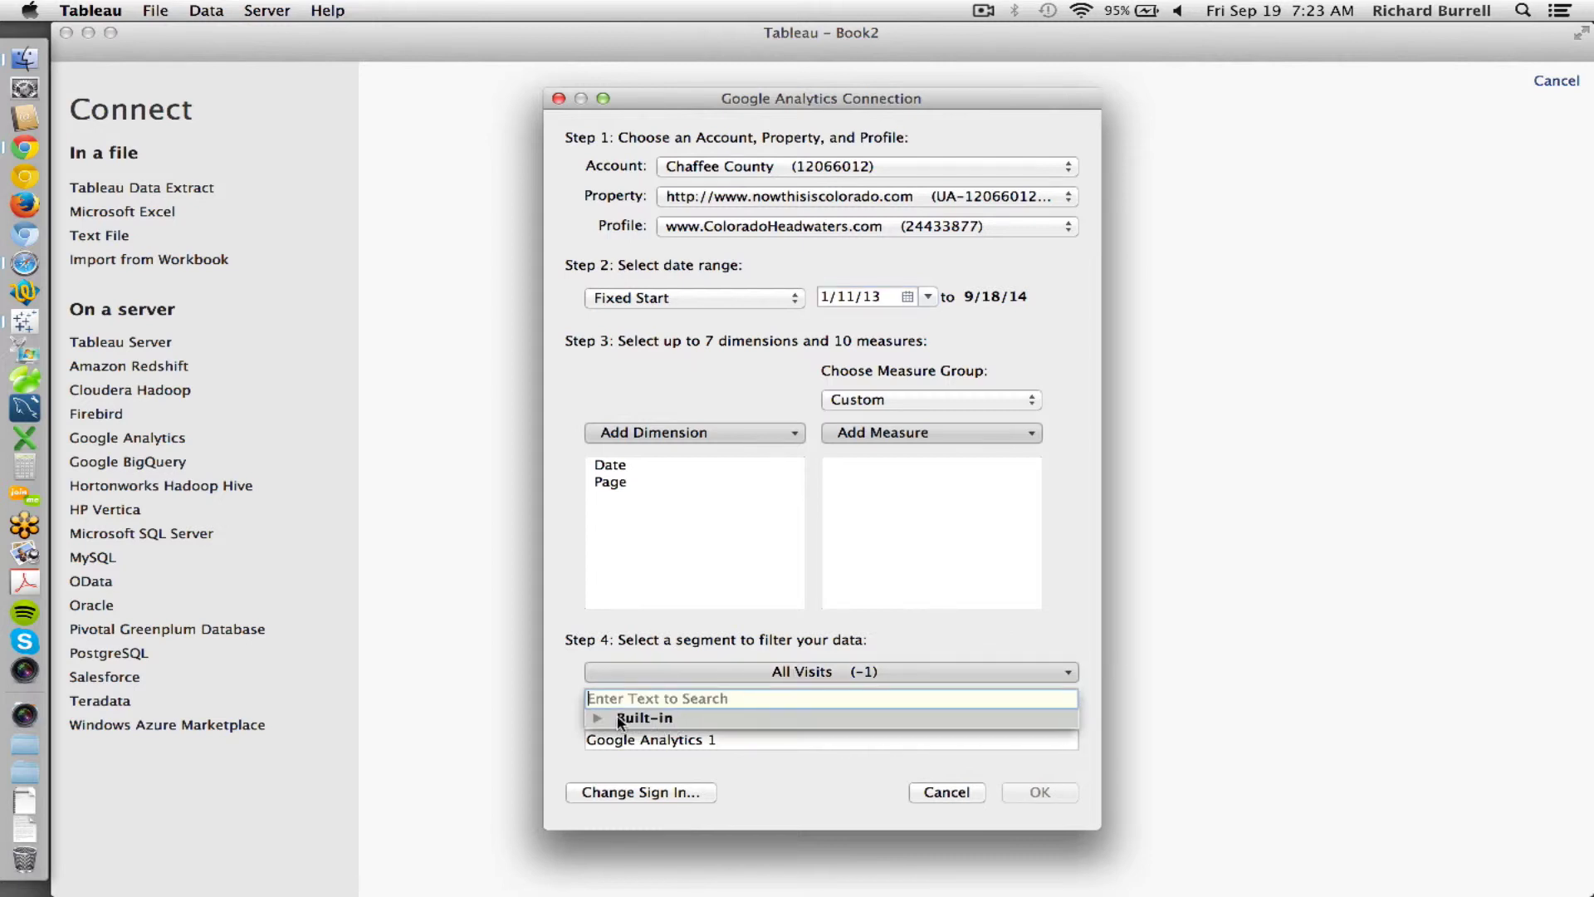
left_click(762, 644)
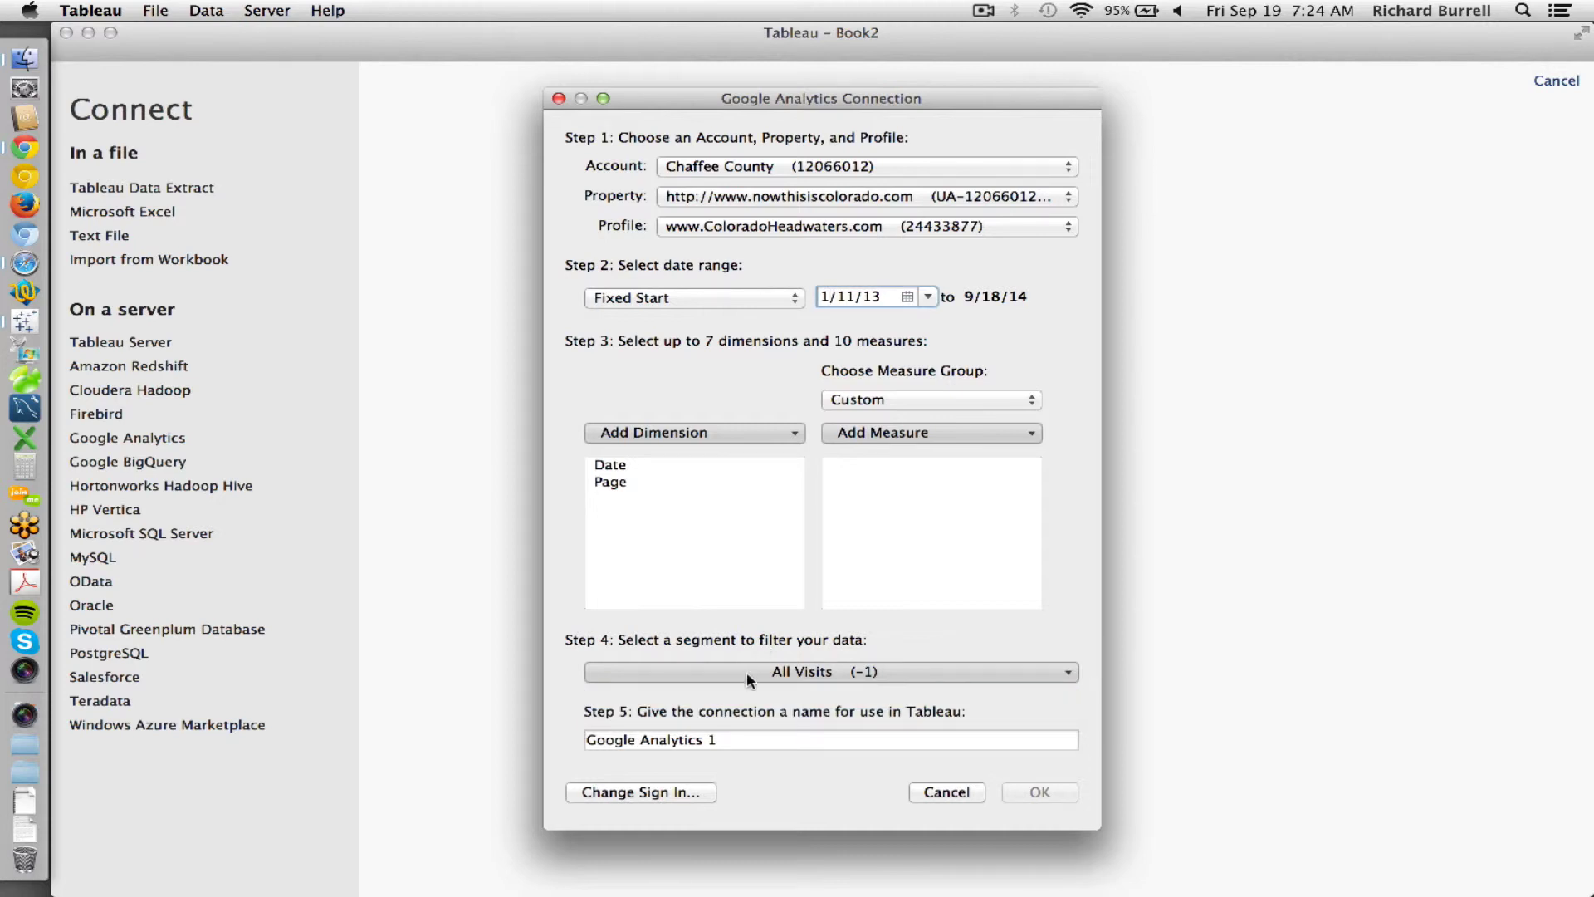
triple_click(734, 740)
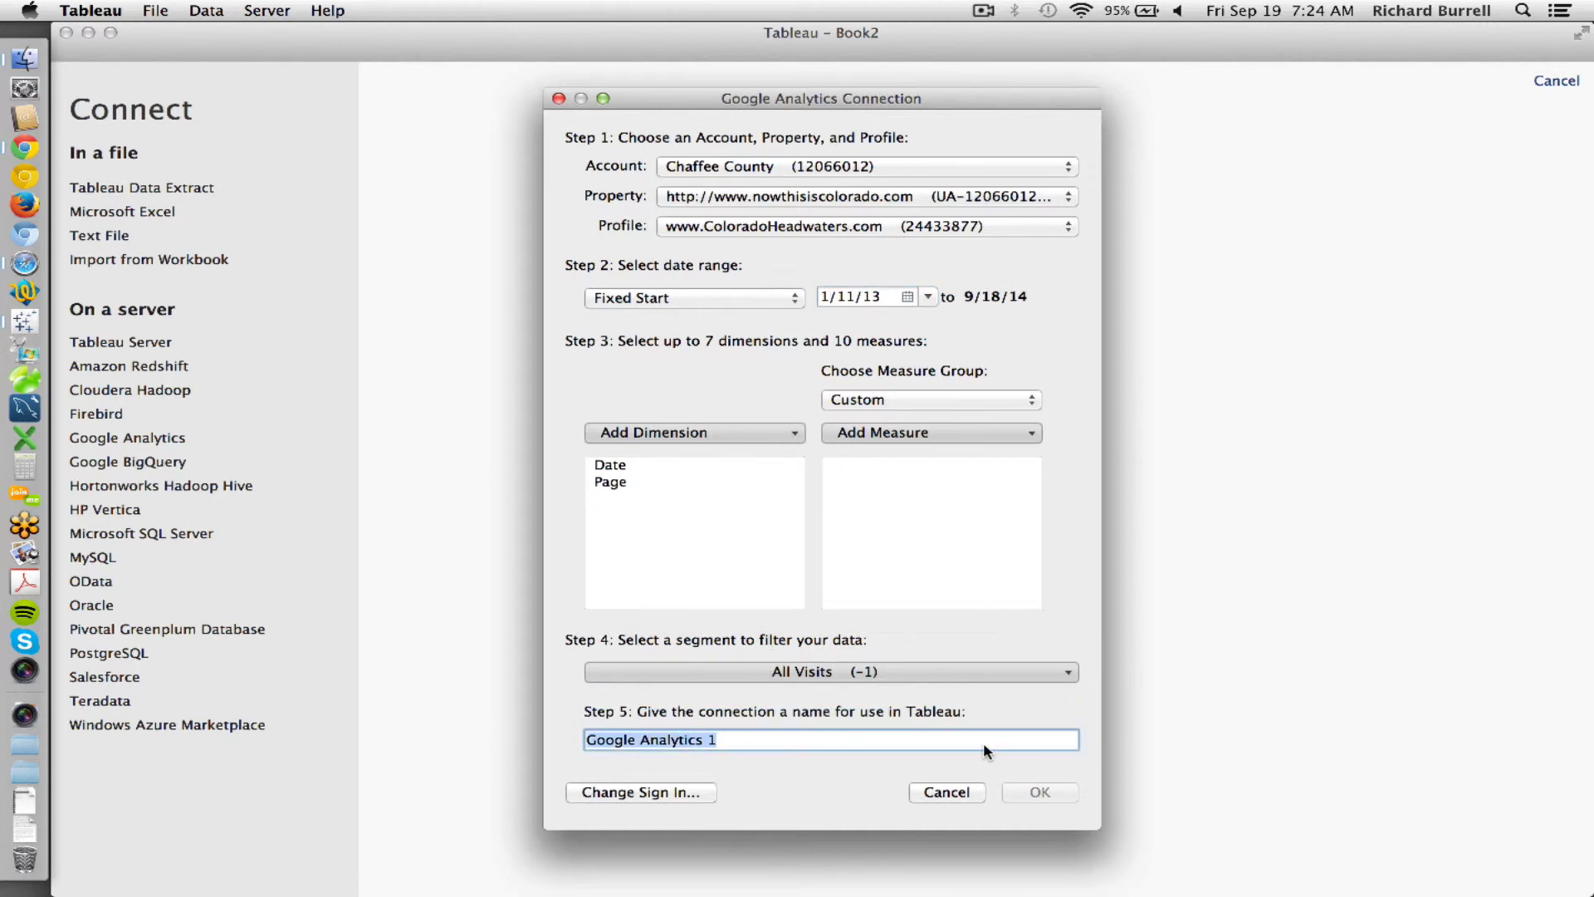
left_click(945, 433)
left_click(826, 453)
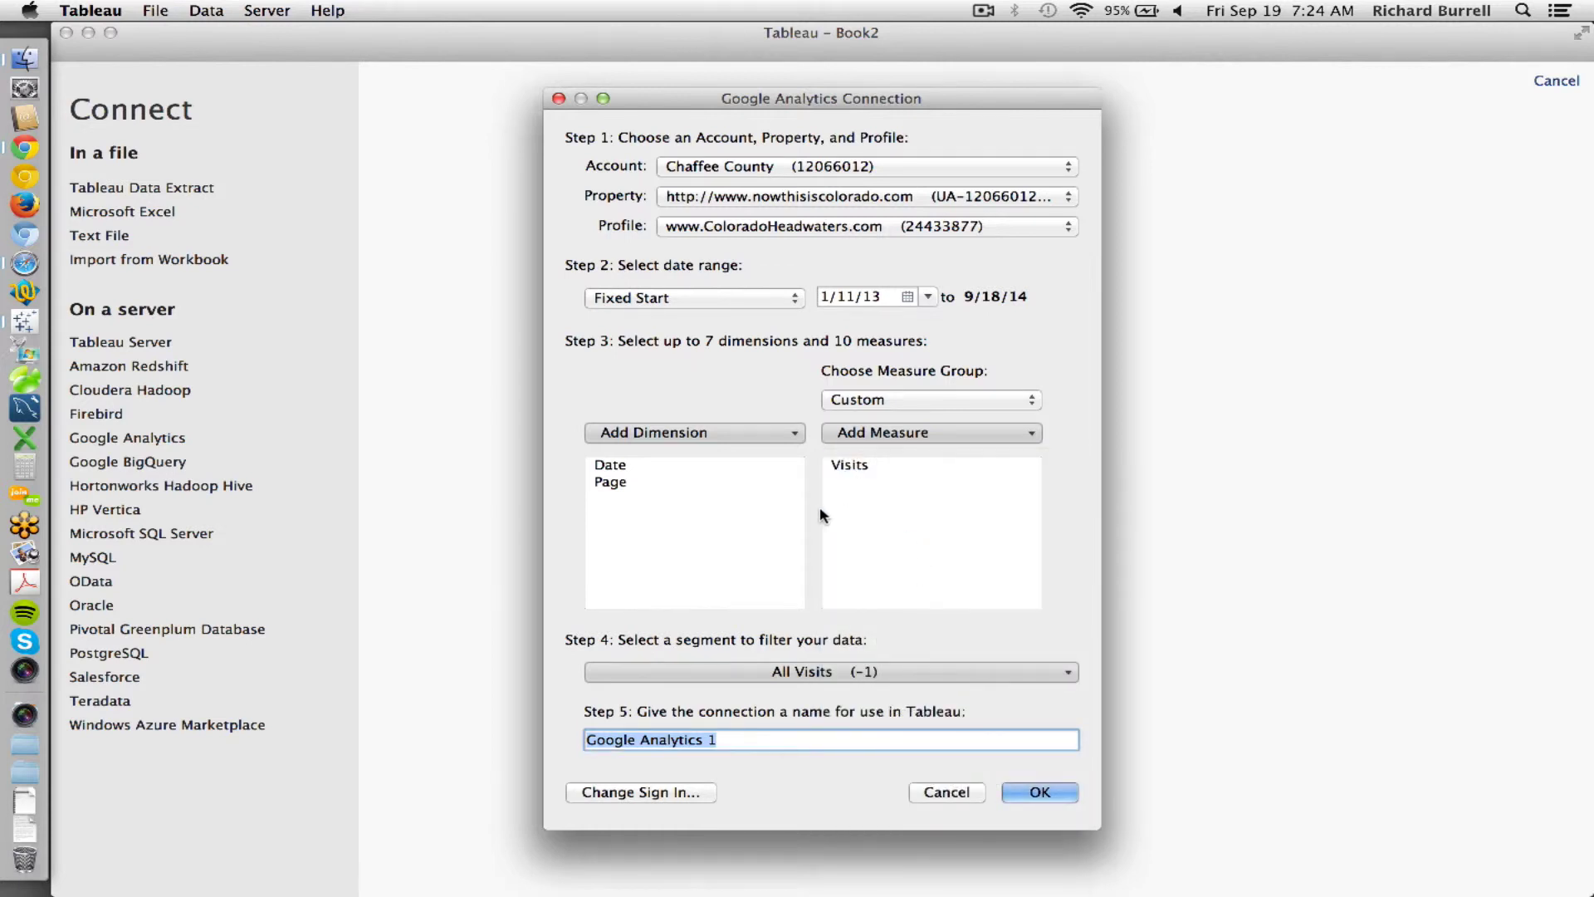
- Confirm the connection so Date, Page and Visits load into an extract on Sheet 1
left_click(1038, 793)
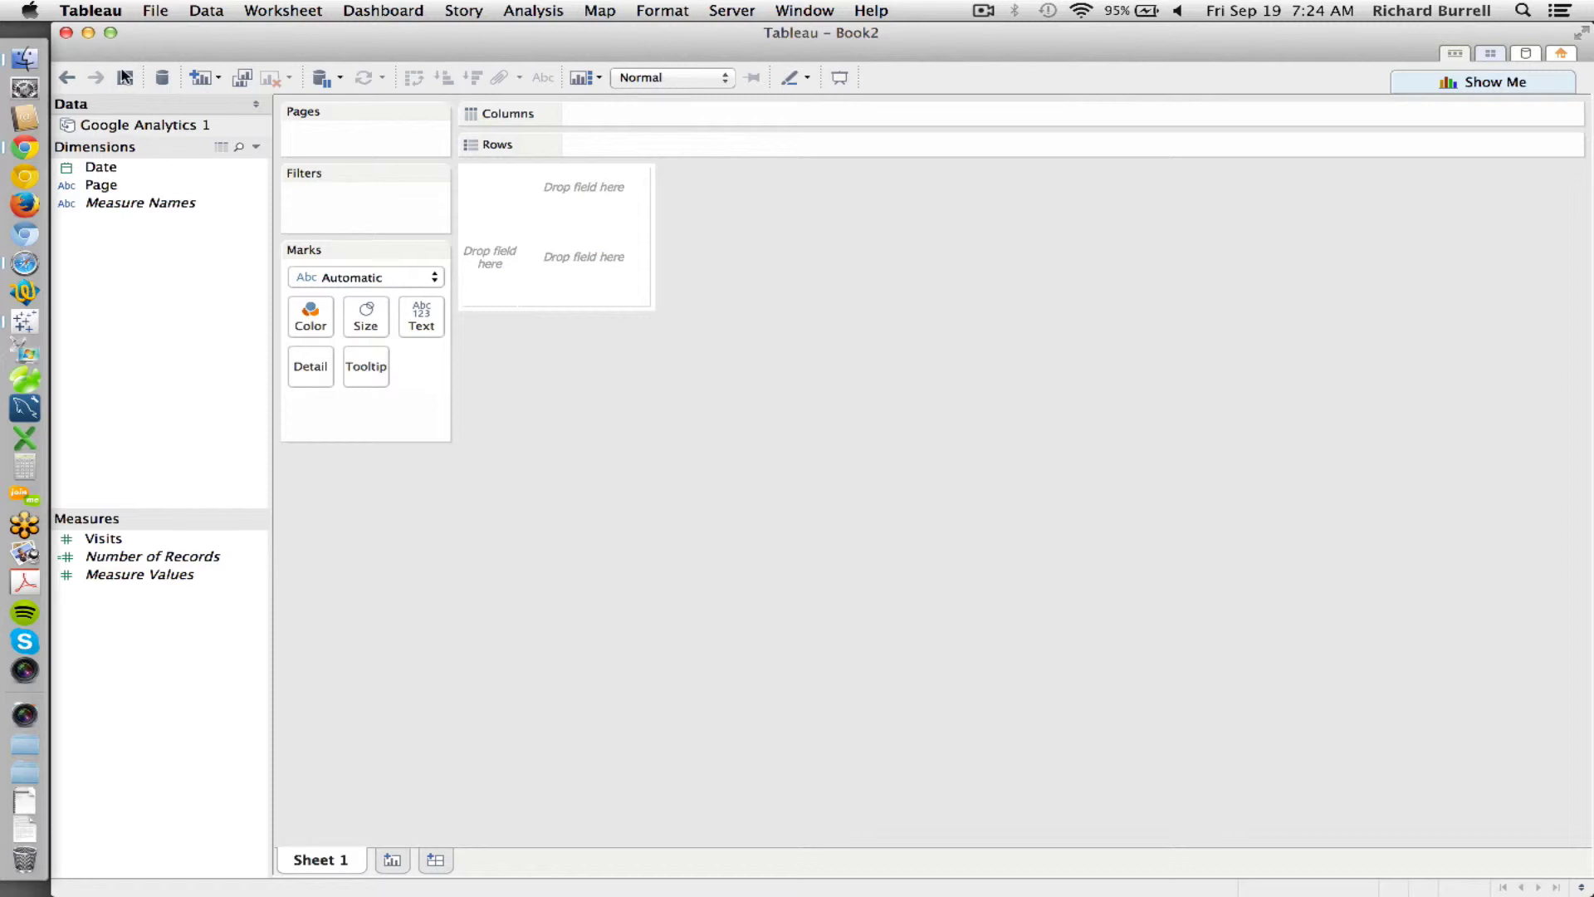
- Publish the Google Analytics 1 data source to Tableau Server, signing in with the server password
right_click(127, 127)
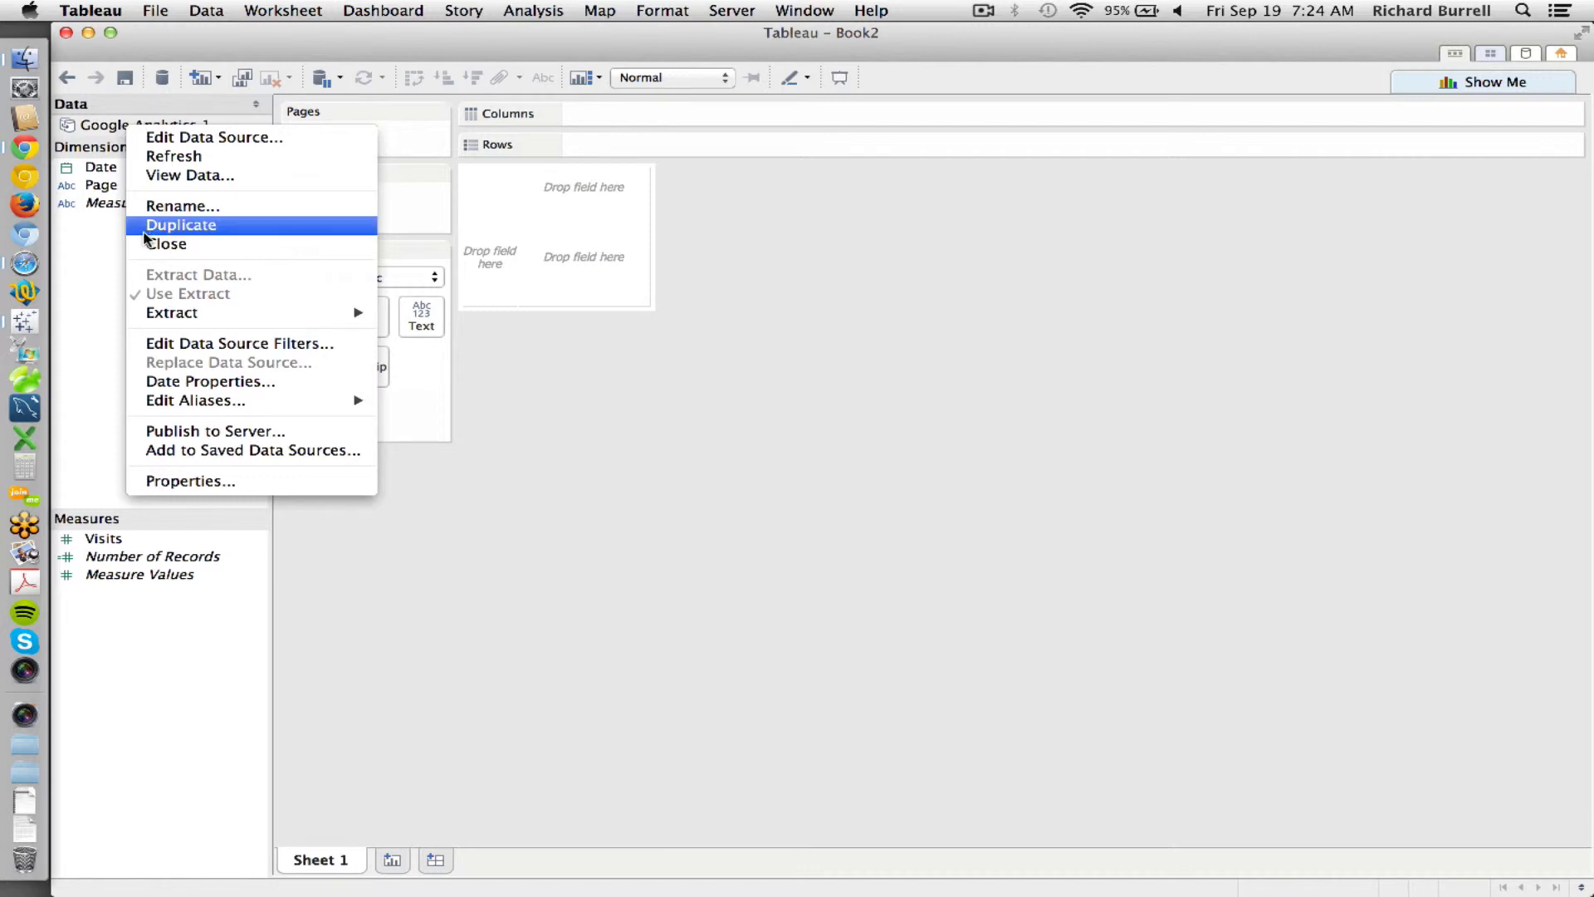
left_click(192, 431)
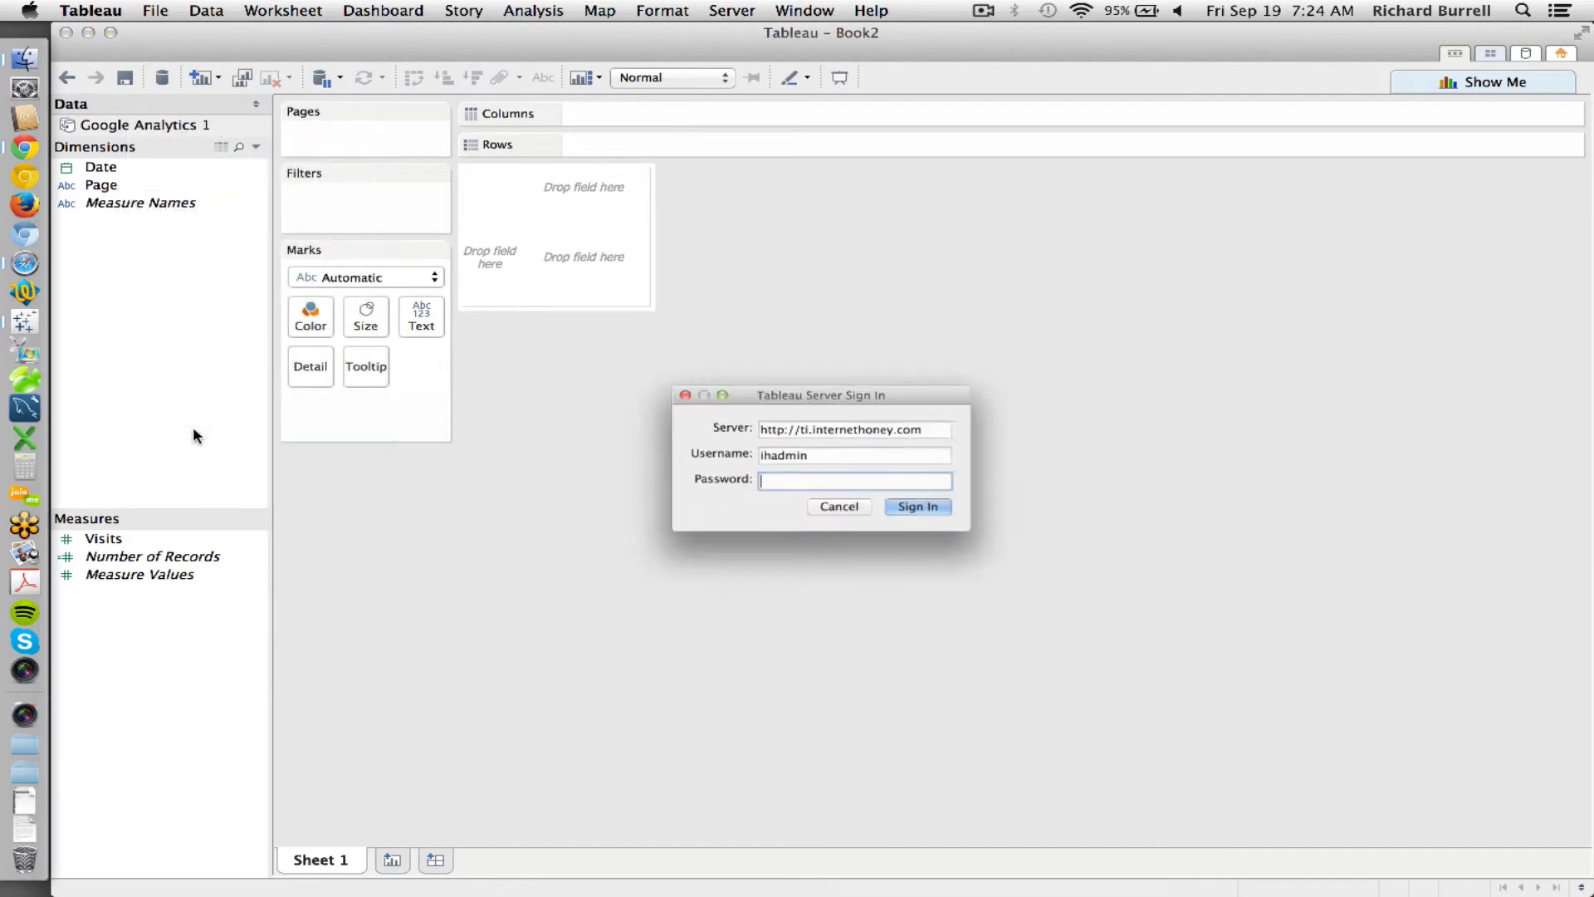
type("••••••••••")
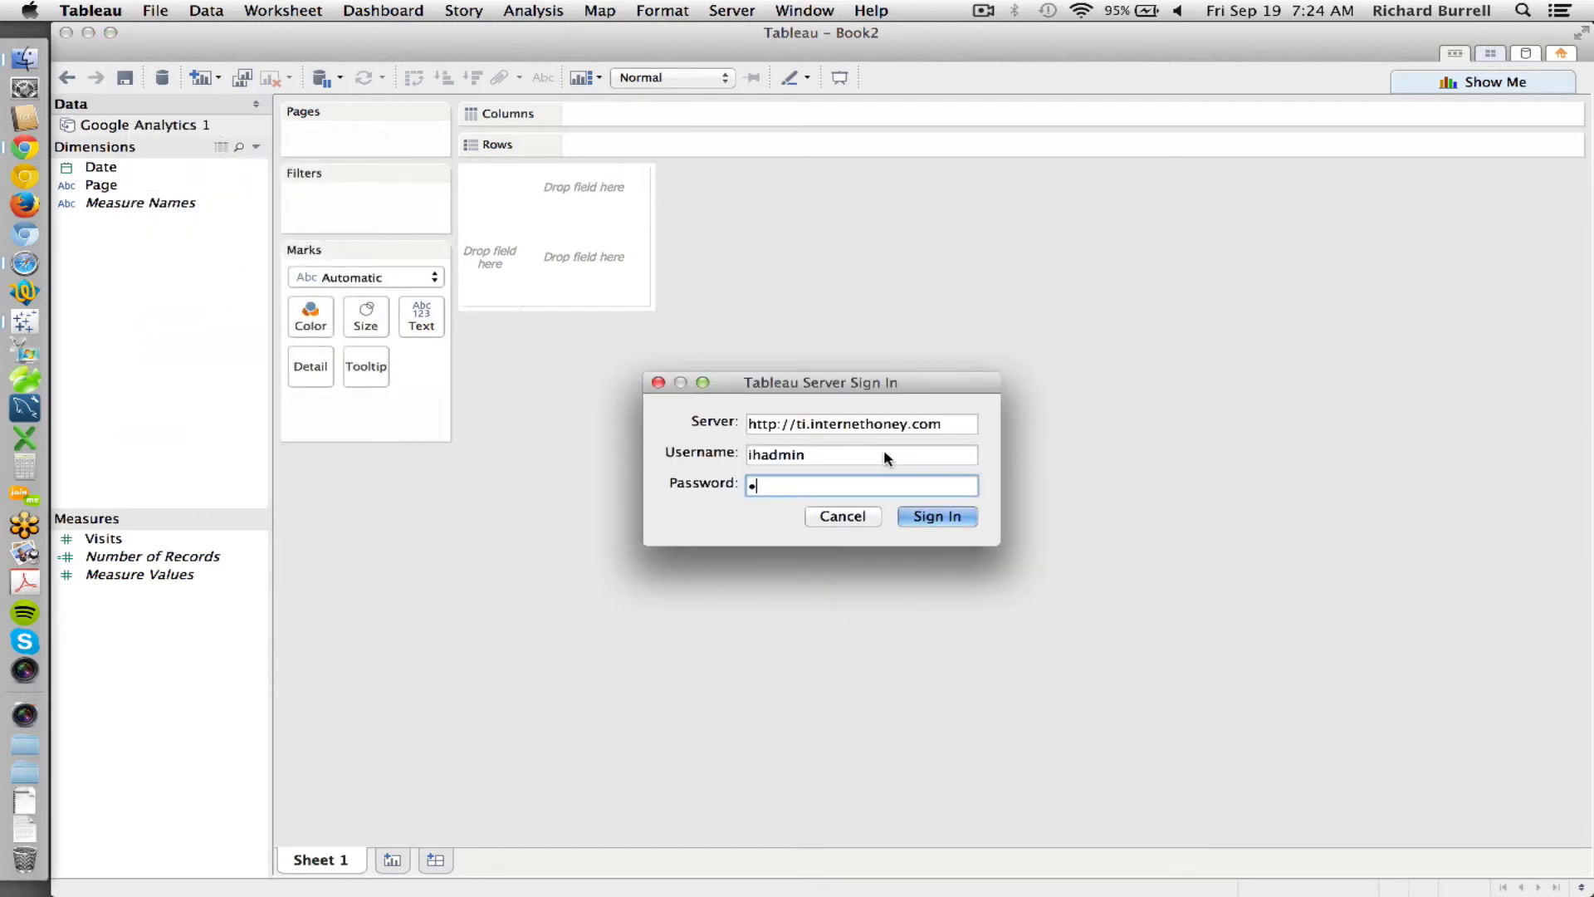
key("Return")
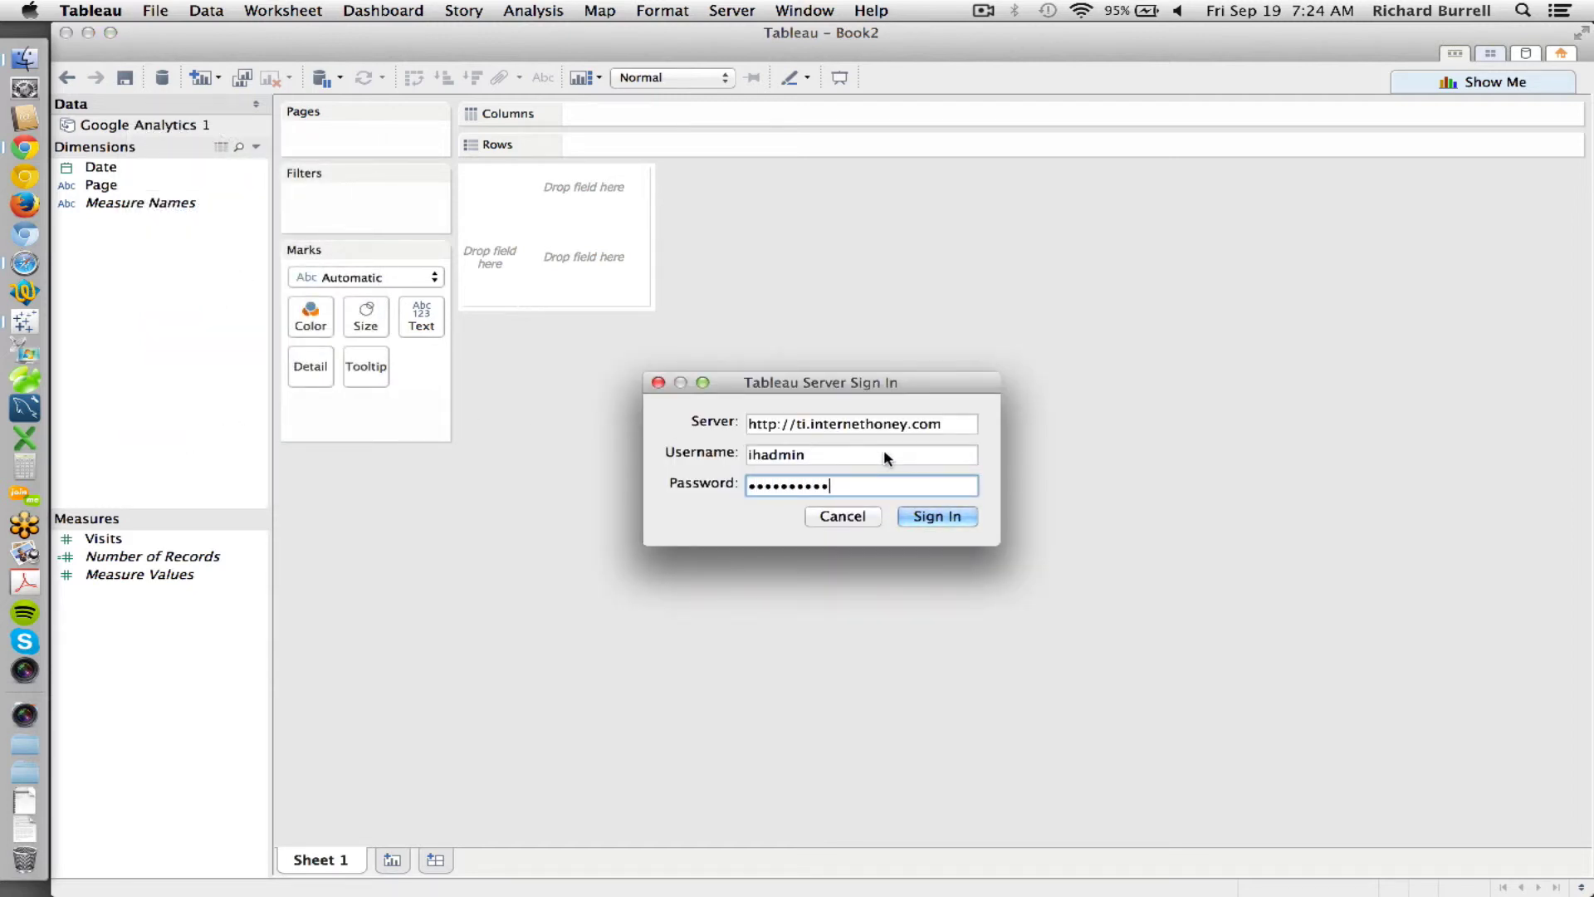
- Select the Chaffee site on Tableau Server and confirm it
scroll(869, 449, "down", 15)
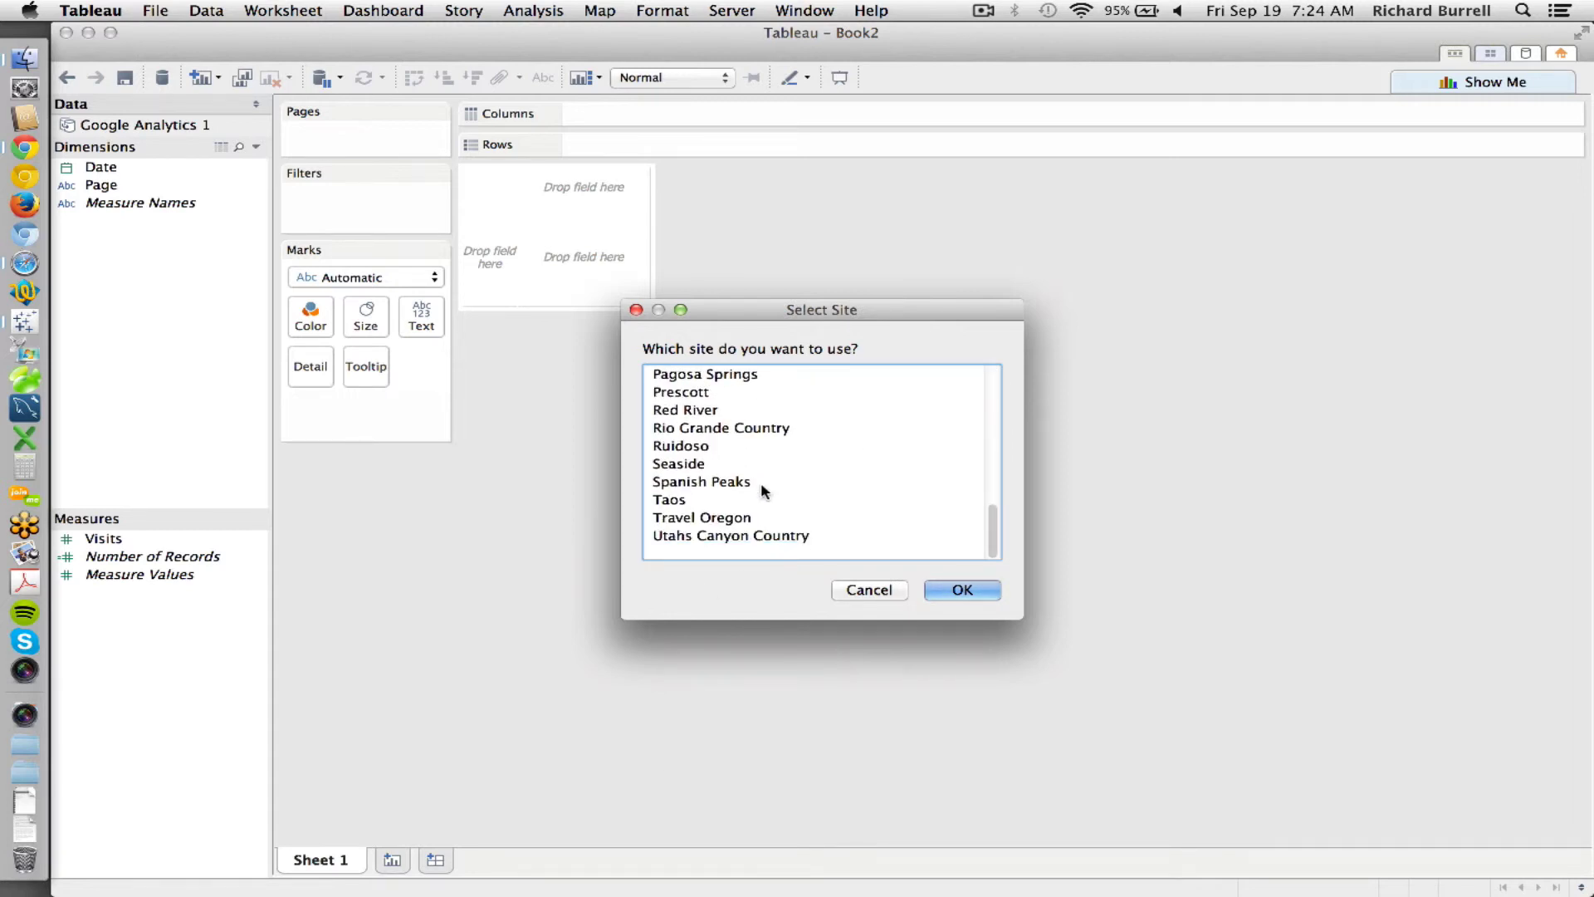
scroll(744, 498, "up", 15)
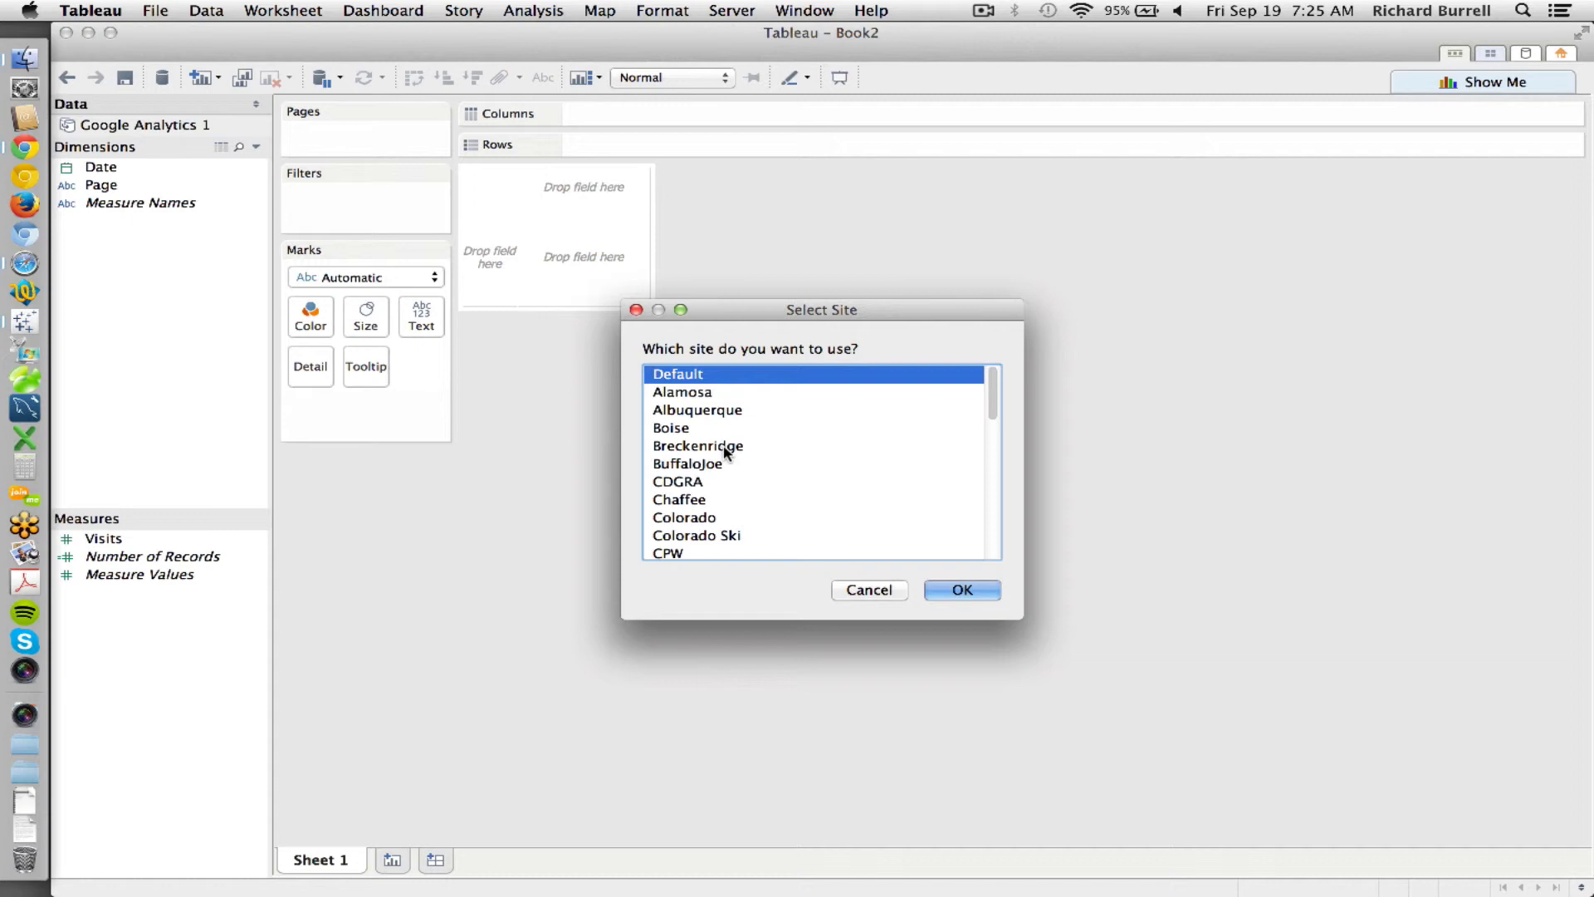
scroll(714, 452, "down", 1)
left_click(697, 446)
left_click(959, 590)
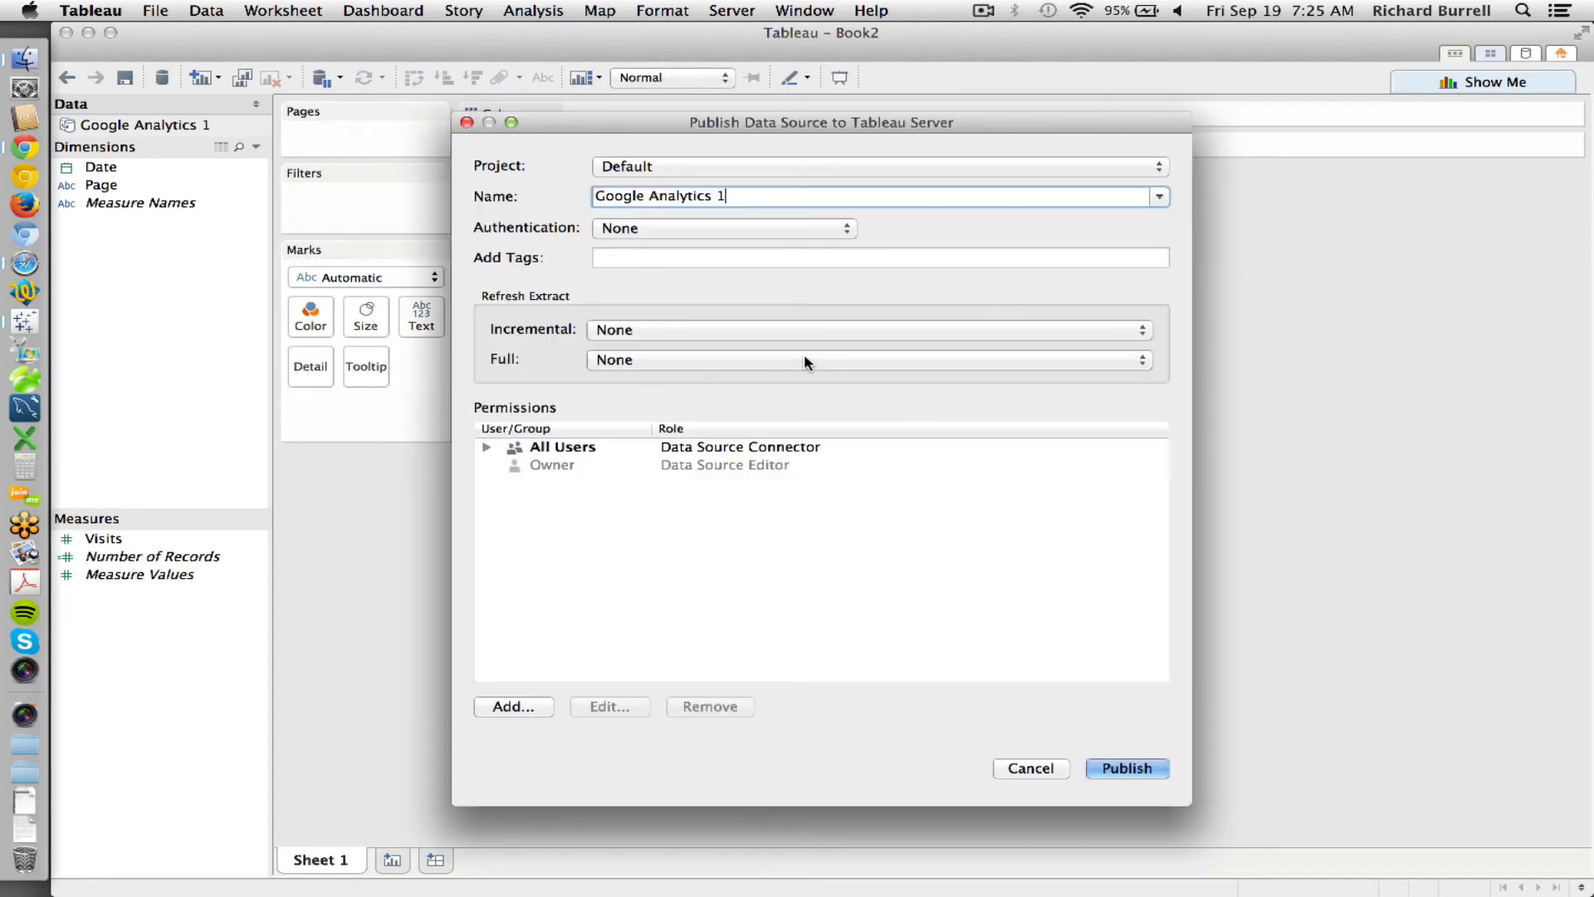
- Keep Default as the publishing project
left_click(624, 170)
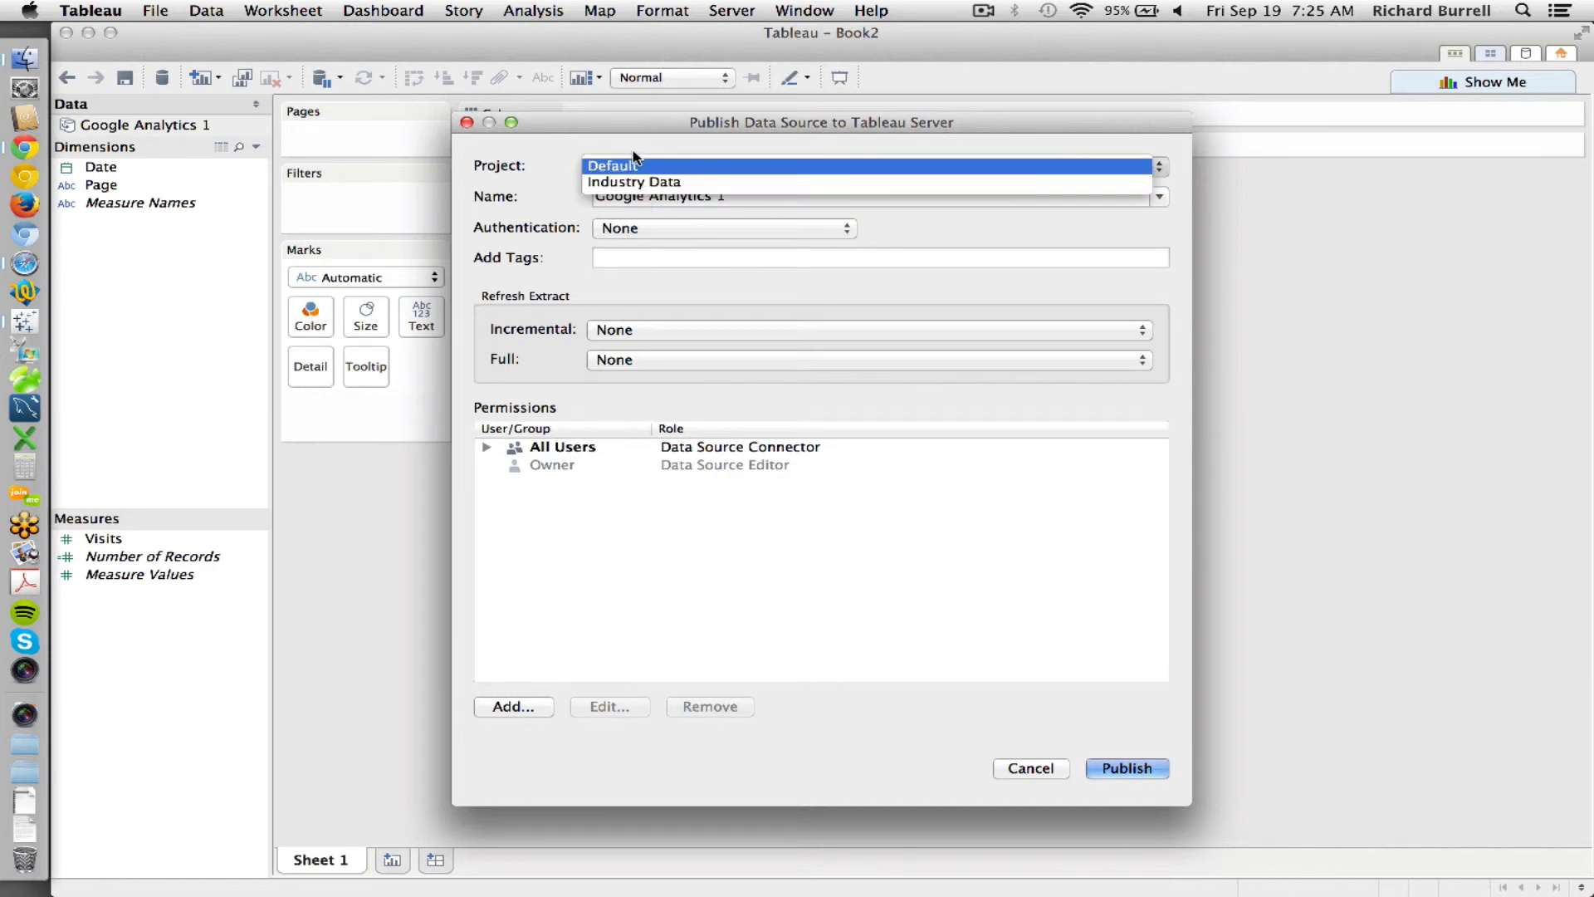
left_click(635, 163)
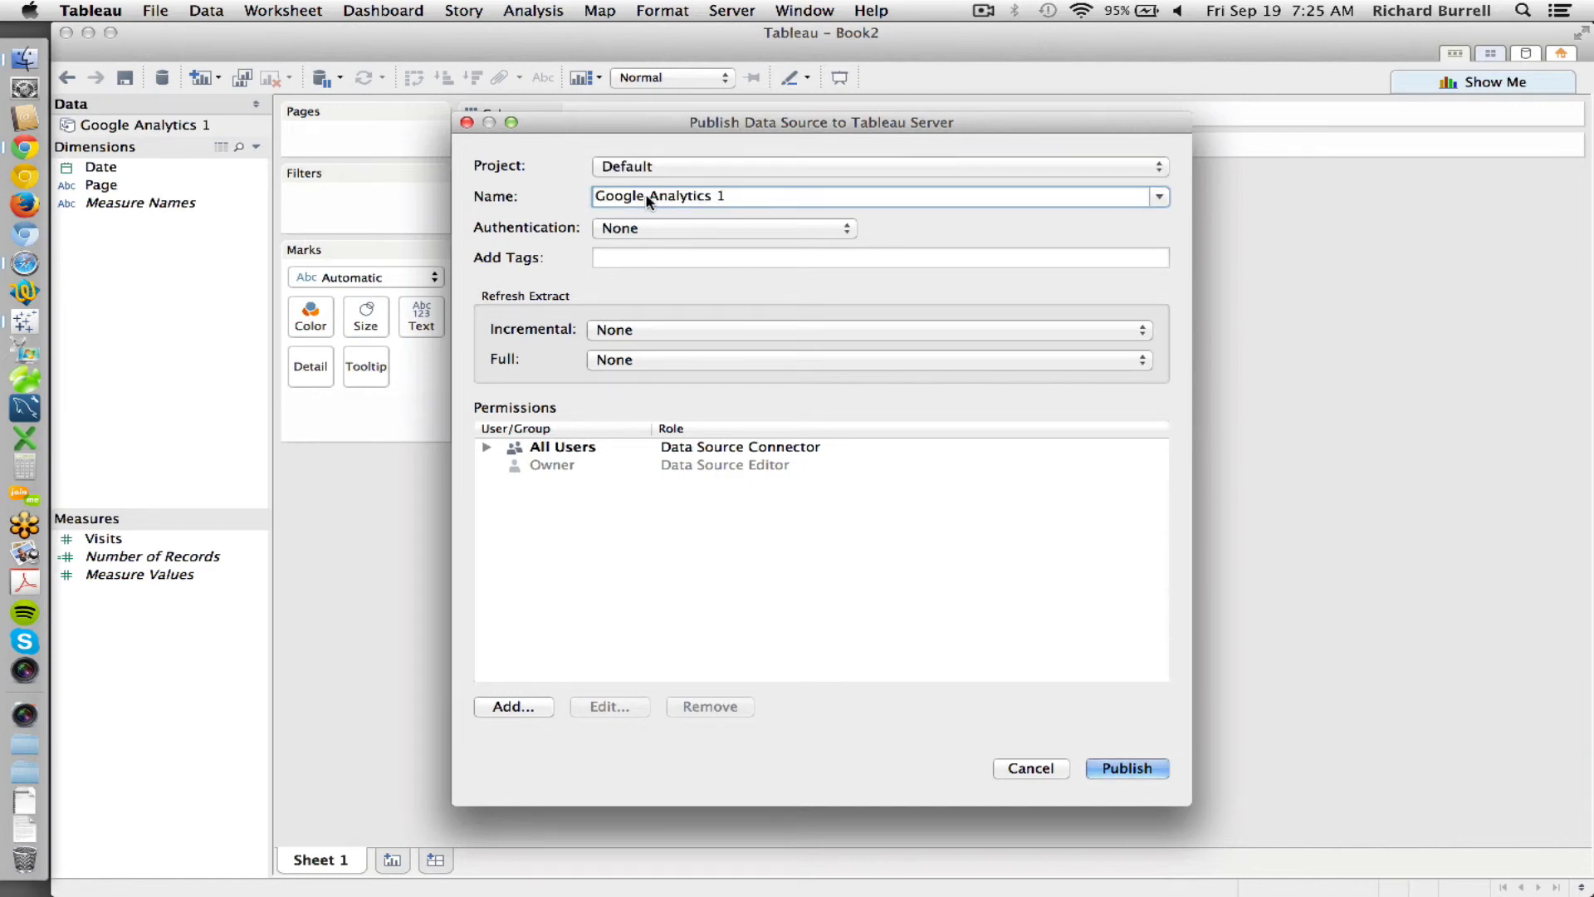
left_click(762, 168)
left_click(679, 150)
left_click(625, 166)
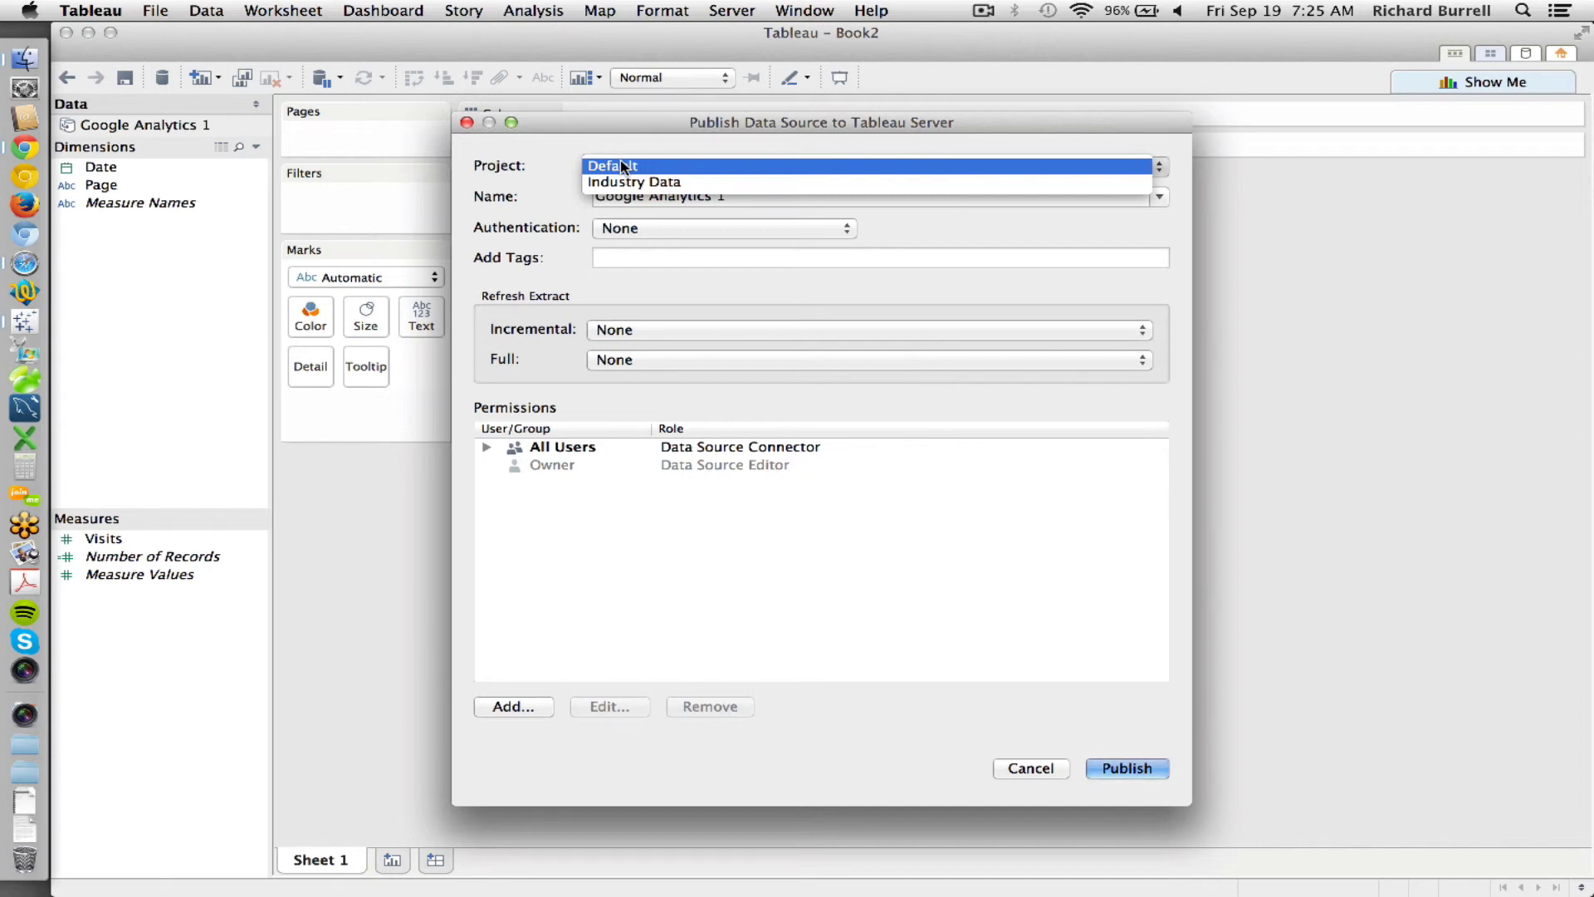
left_click(624, 166)
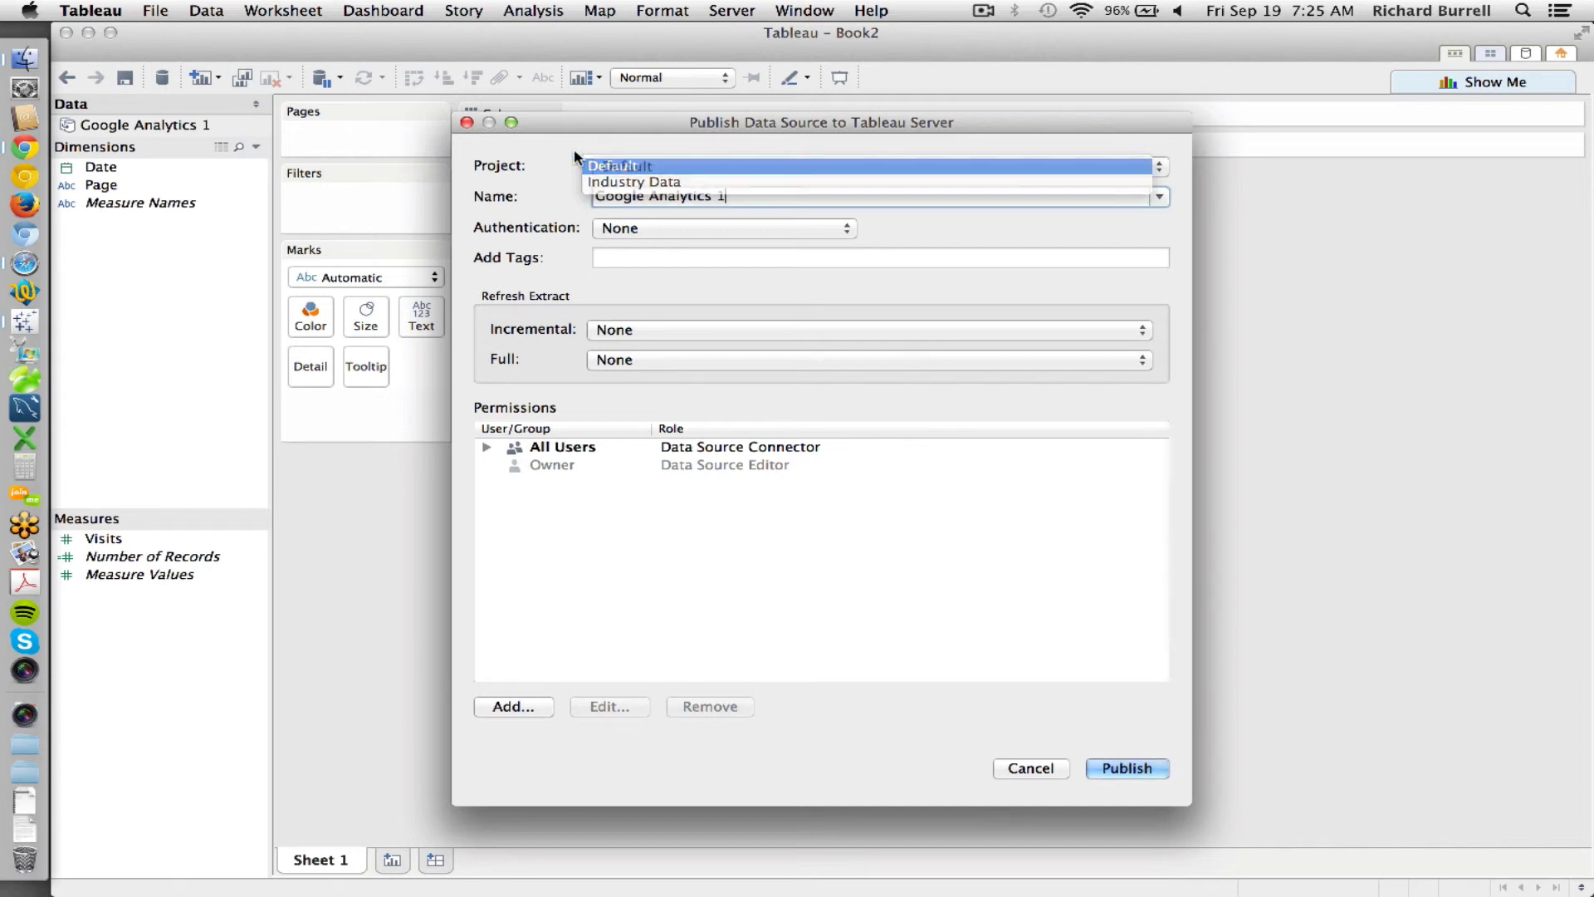
- Use Embedded password authentication, a daily 6 AM incremental refresh, and no full refresh
left_click(684, 224)
left_click(681, 241)
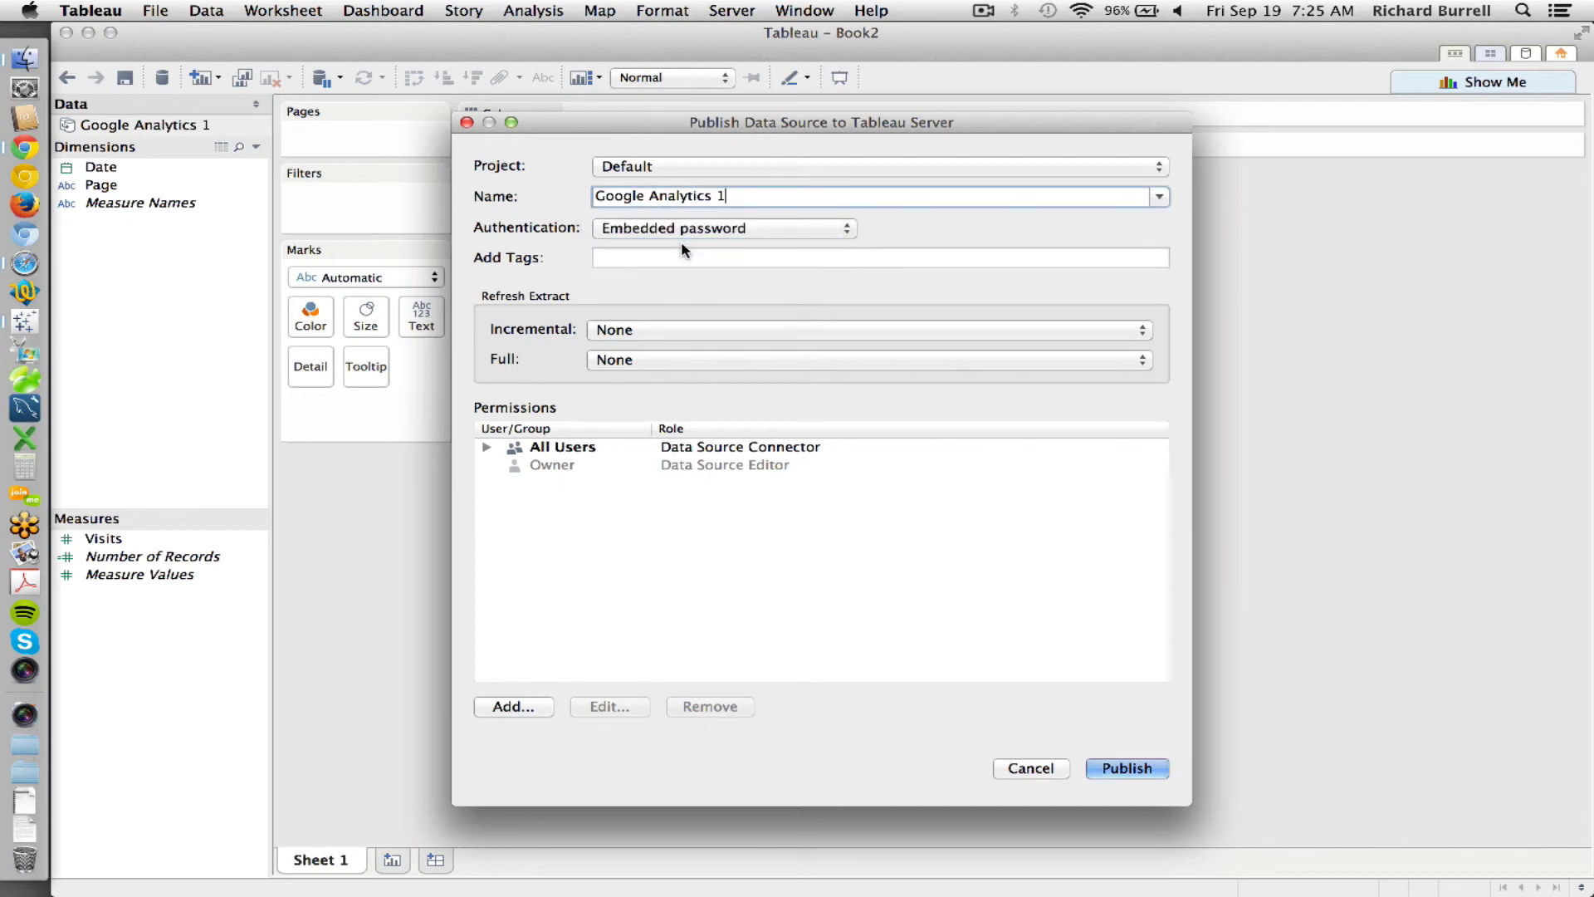
left_click(669, 332)
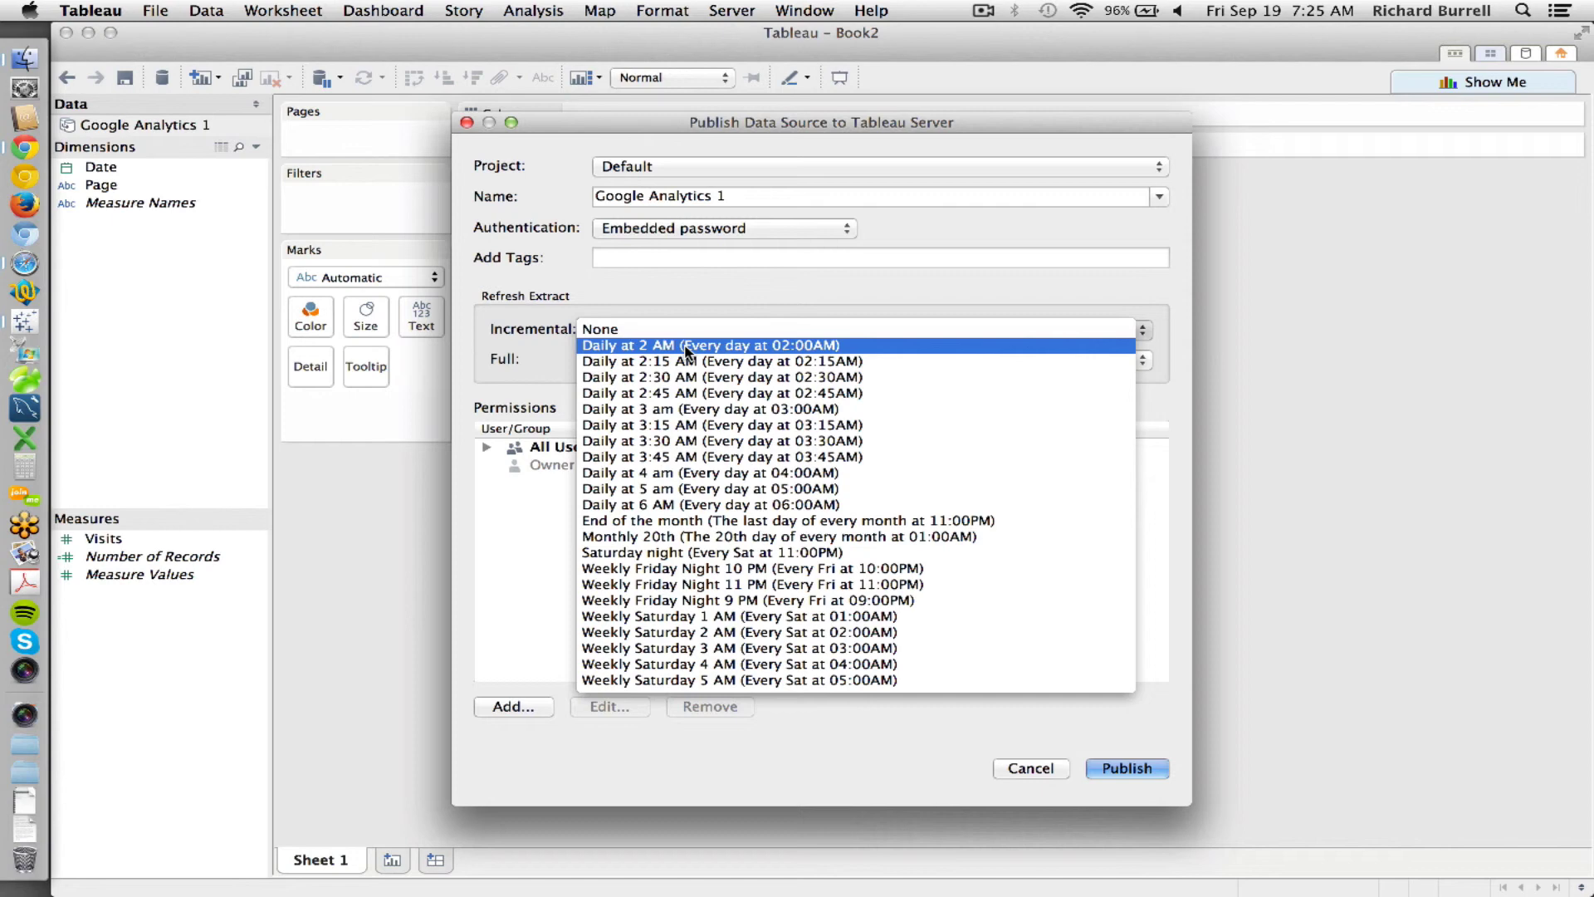
left_click(694, 503)
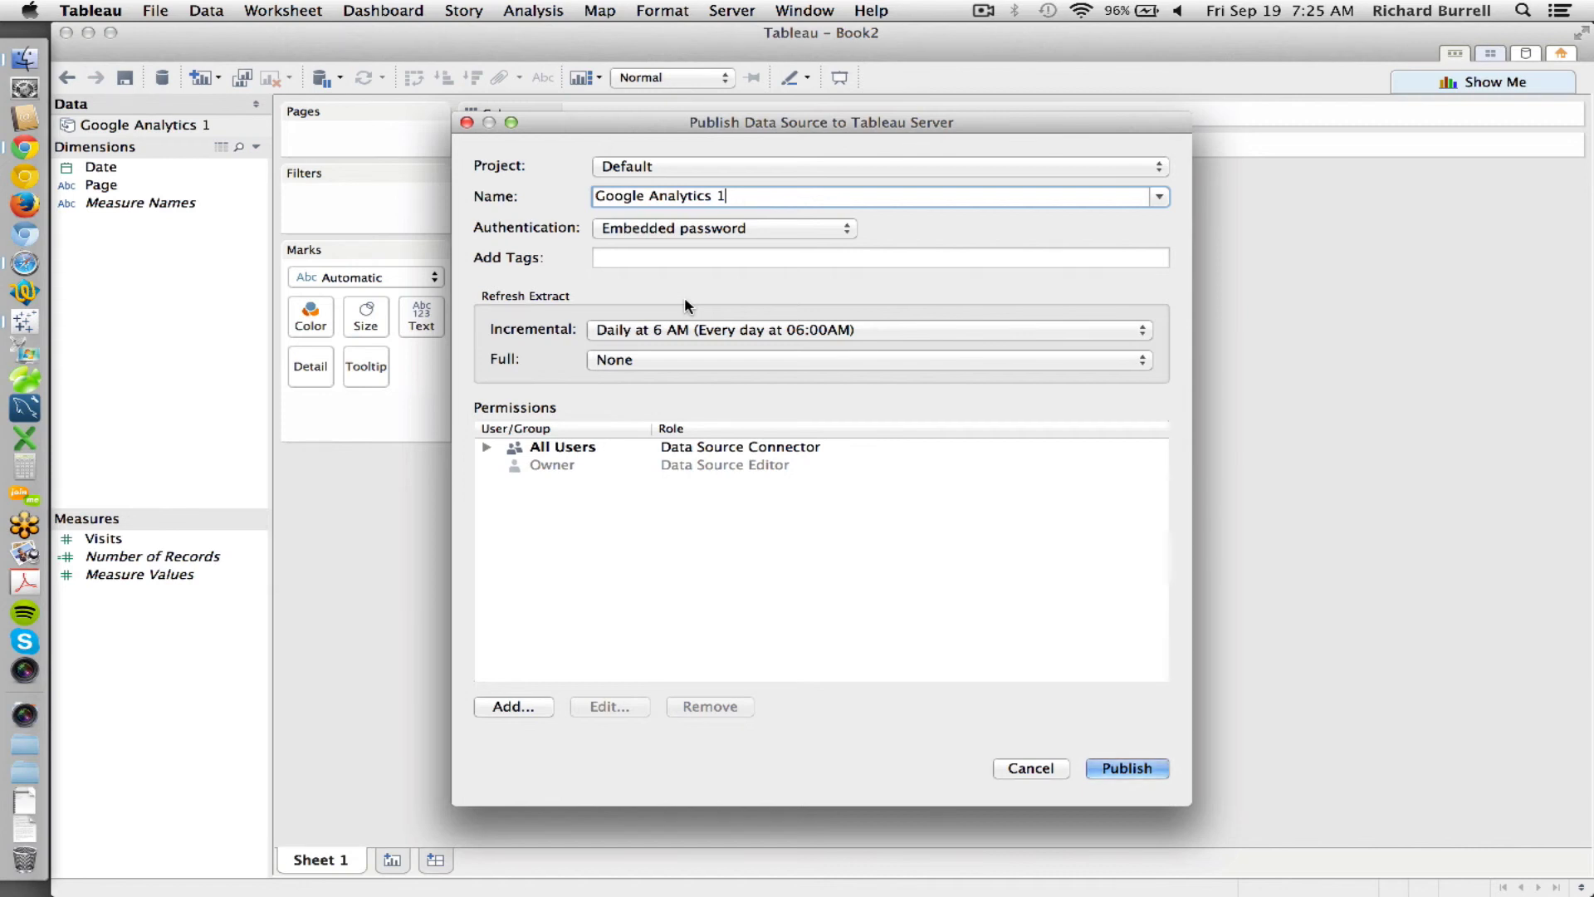
left_click(639, 359)
left_click(639, 359)
- Publish the Google Analytics data source to Tableau Server, bringing up Google's access request
left_click(1113, 772)
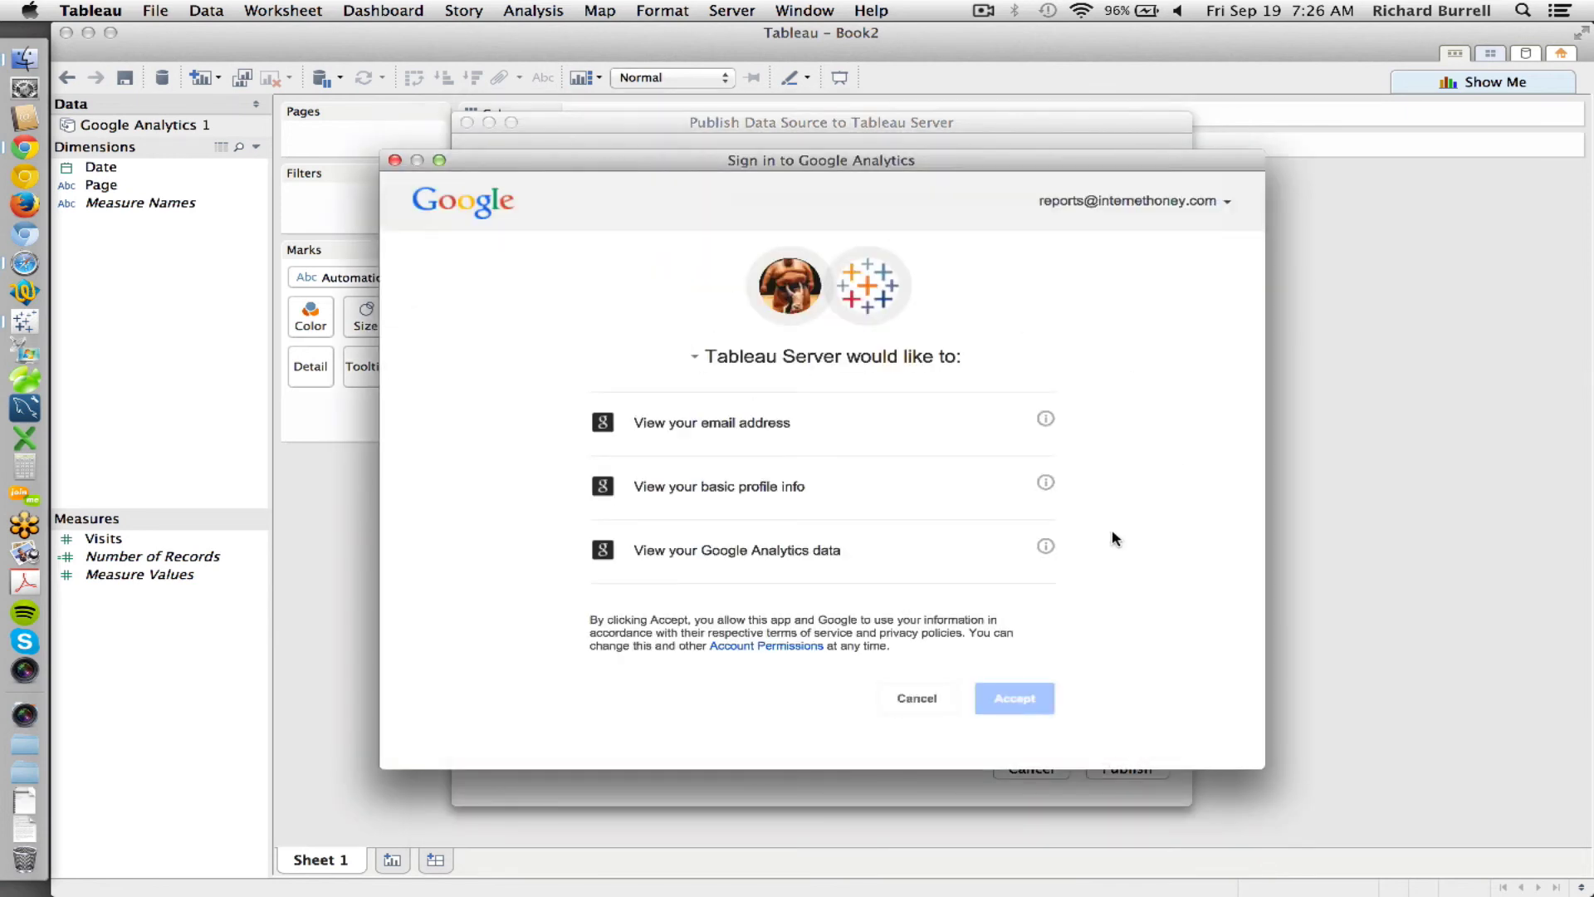